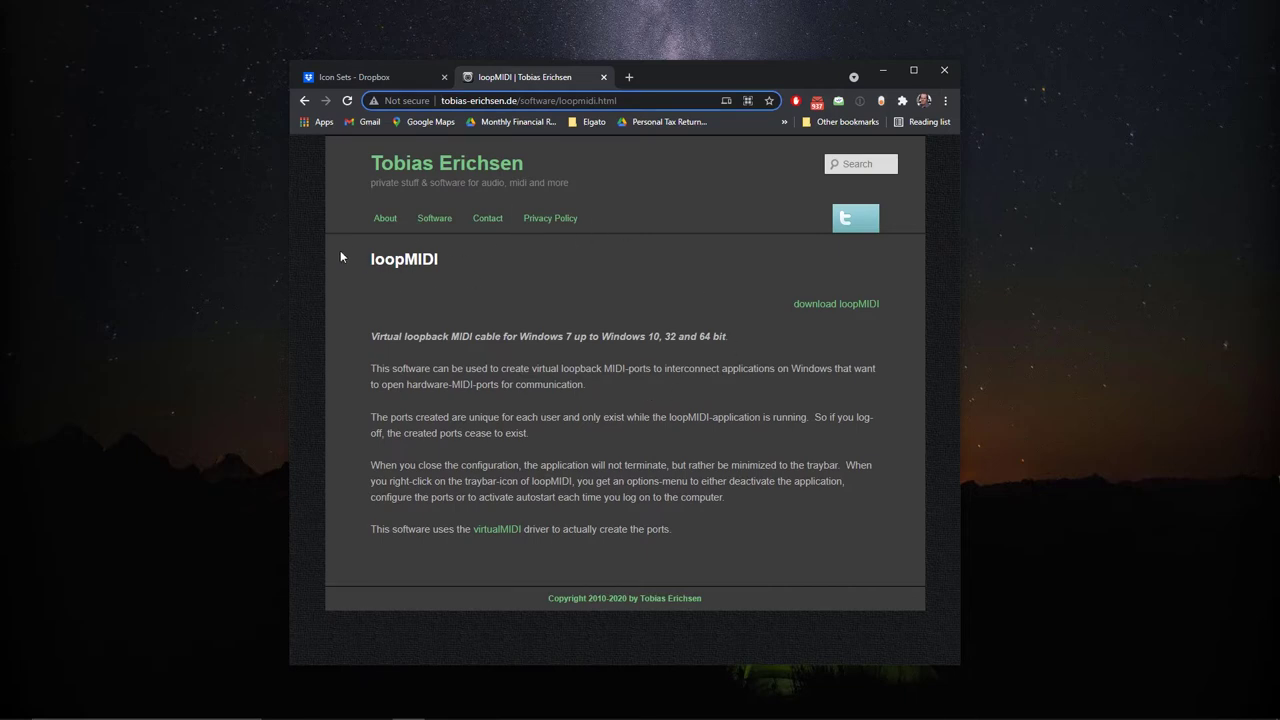
Step: Download the loopMIDI installer and run loopMIDISetup from the Downloads folder
{"action": "left_click", "coordinate": [811, 310]}
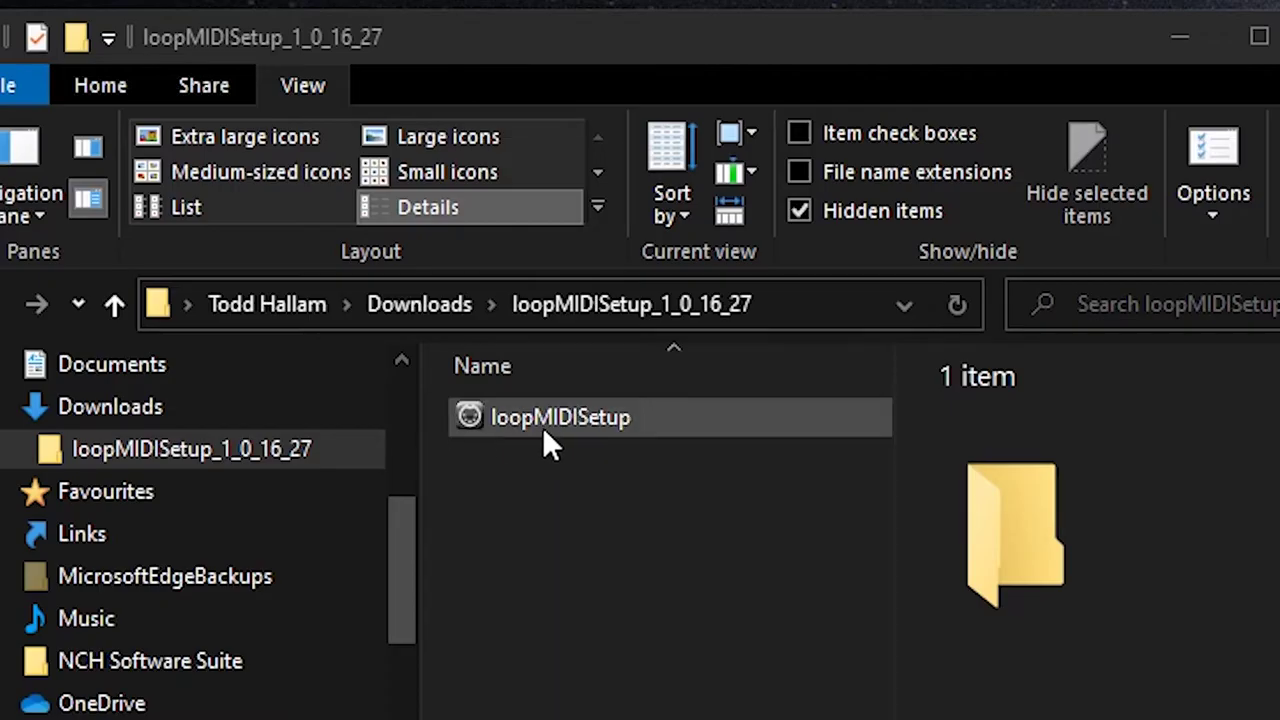
{"action": "left_click", "coordinate": [542, 427]}
{"action": "key", "text": "Return"}
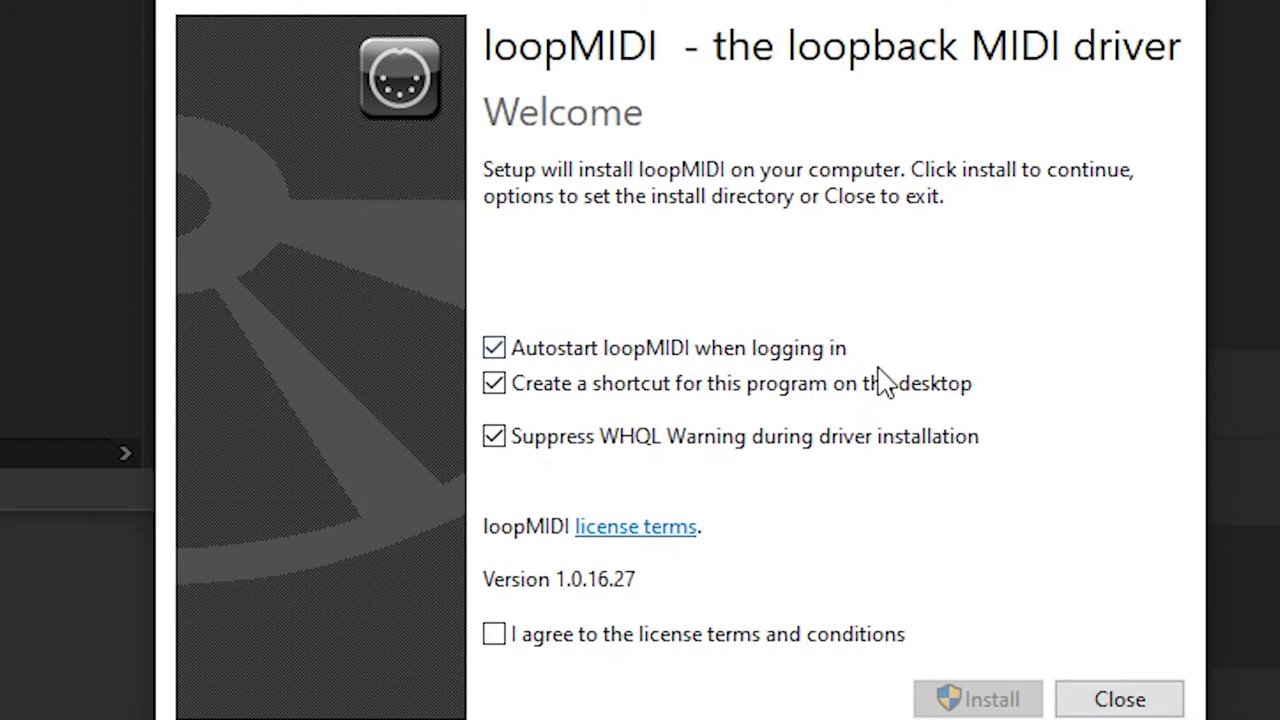
Step: Accept the loopMIDI licence terms, install it, and launch loopMIDI
{"action": "left_click", "coordinate": [497, 636]}
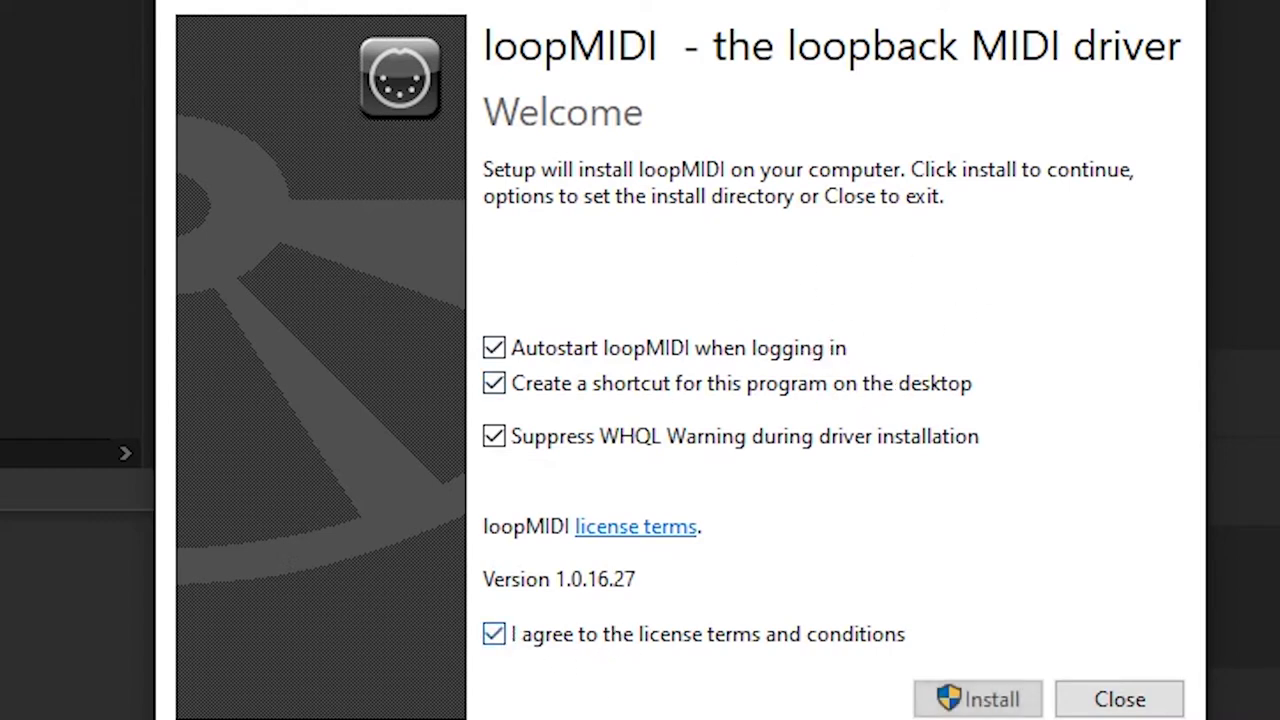
{"action": "left_click", "coordinate": [978, 700]}
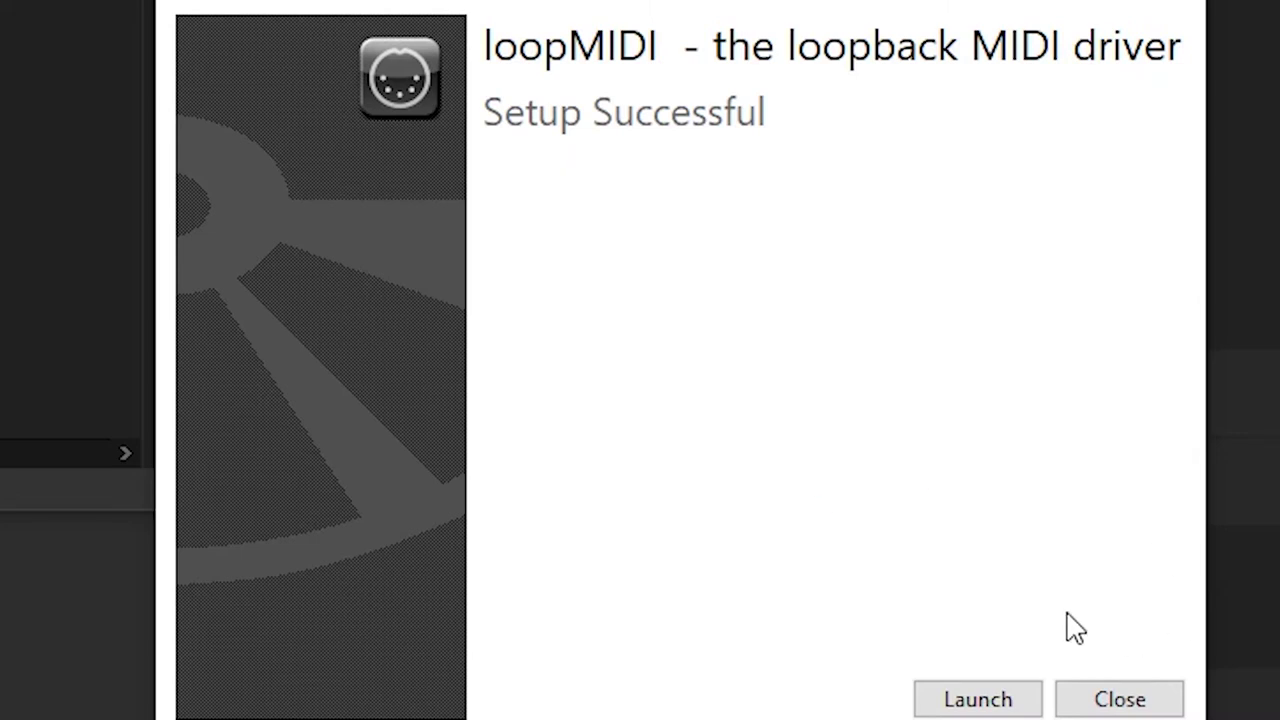
{"action": "left_click", "coordinate": [997, 700]}
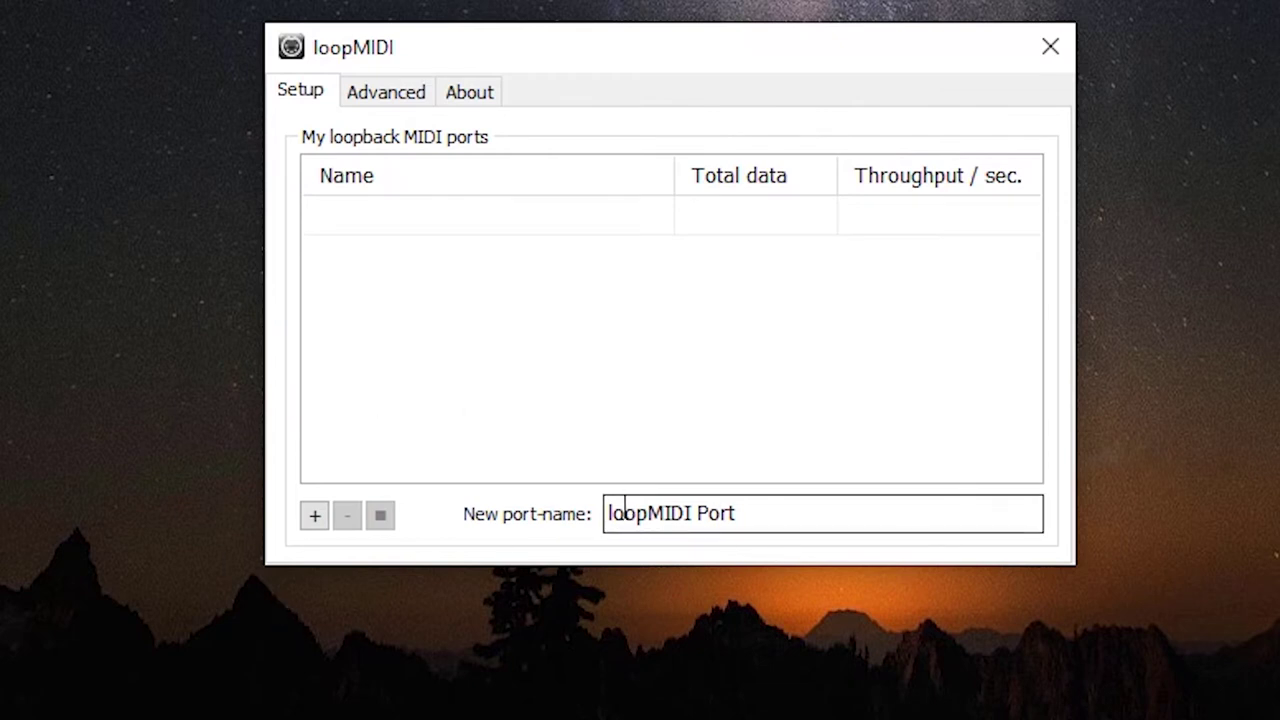
Step: Create the Mackie2Daw loopback port and enter Daw2Mackie as the next port name
{"action": "left_click", "coordinate": [773, 514]}
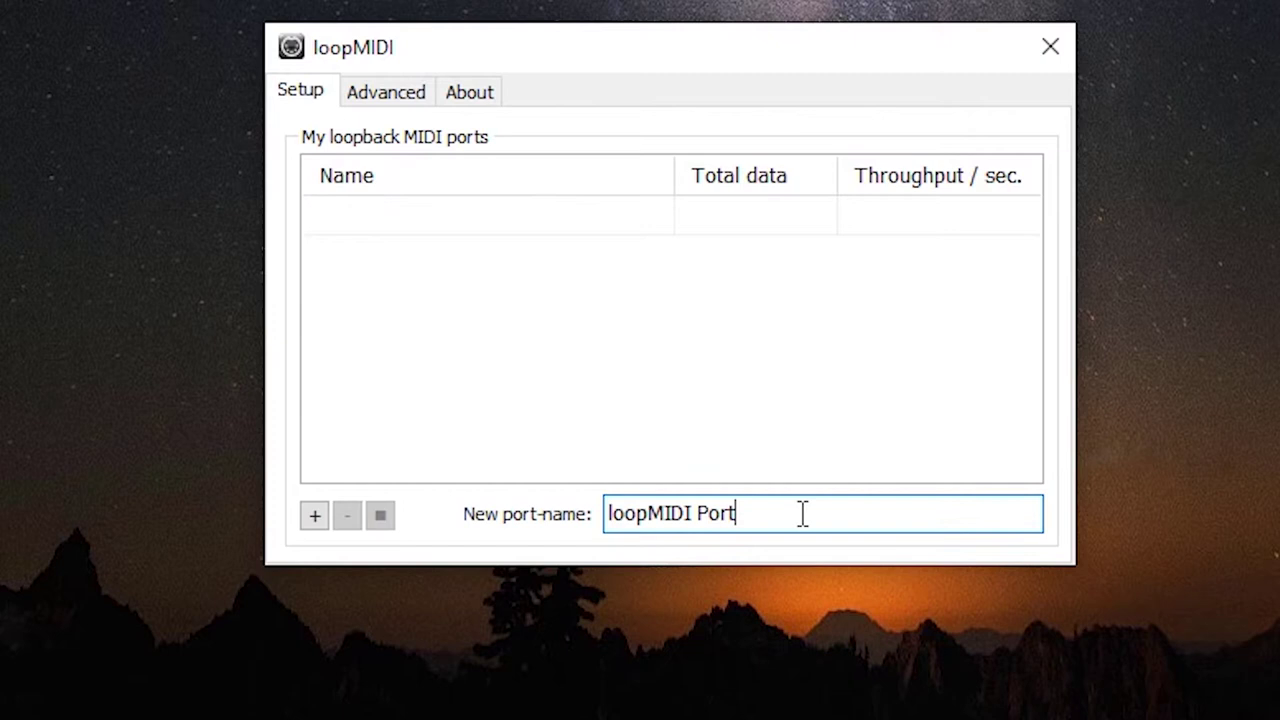
{"action": "key", "text": "ctrl+a"}
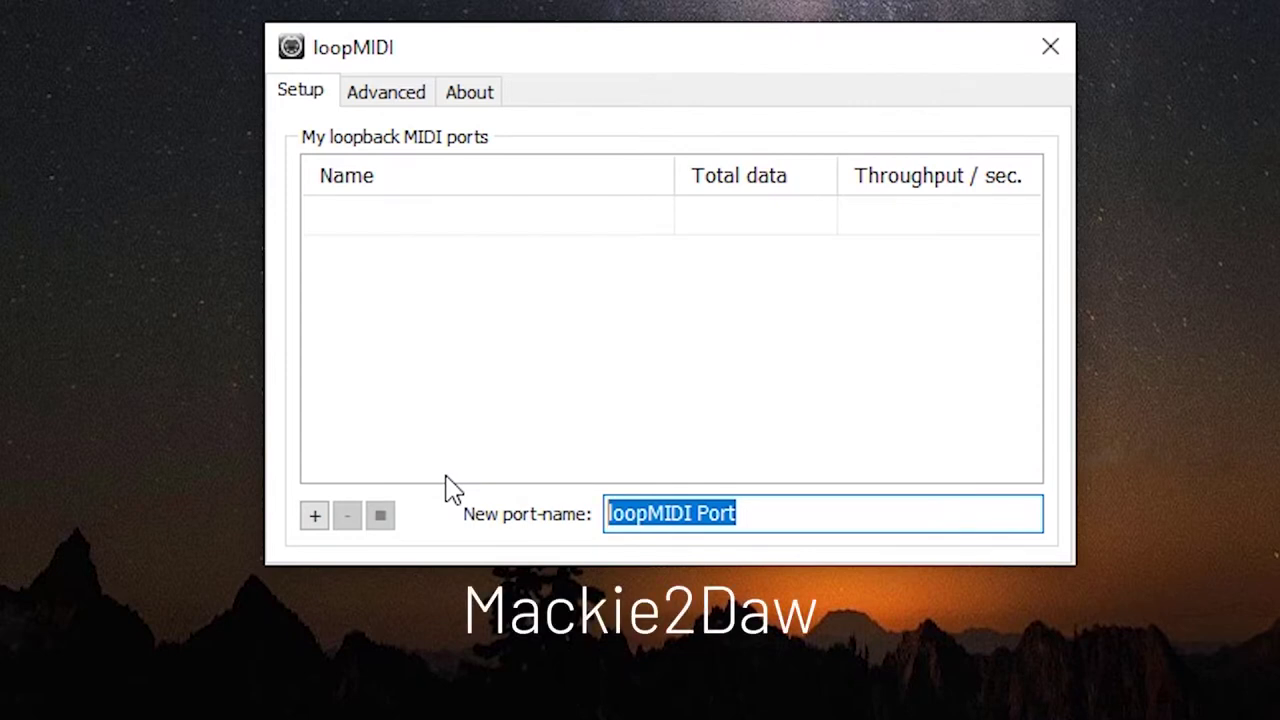
{"action": "type", "text": "Mackie"}
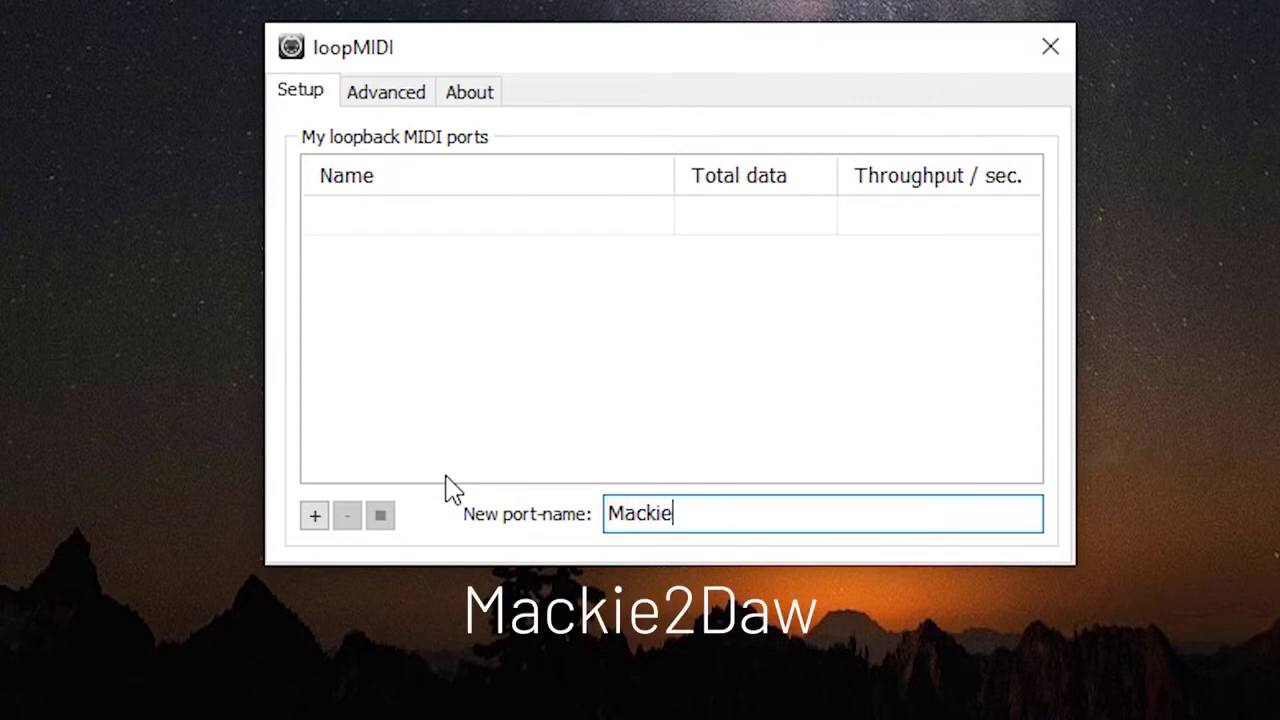
{"action": "type", "text": "2Daw"}
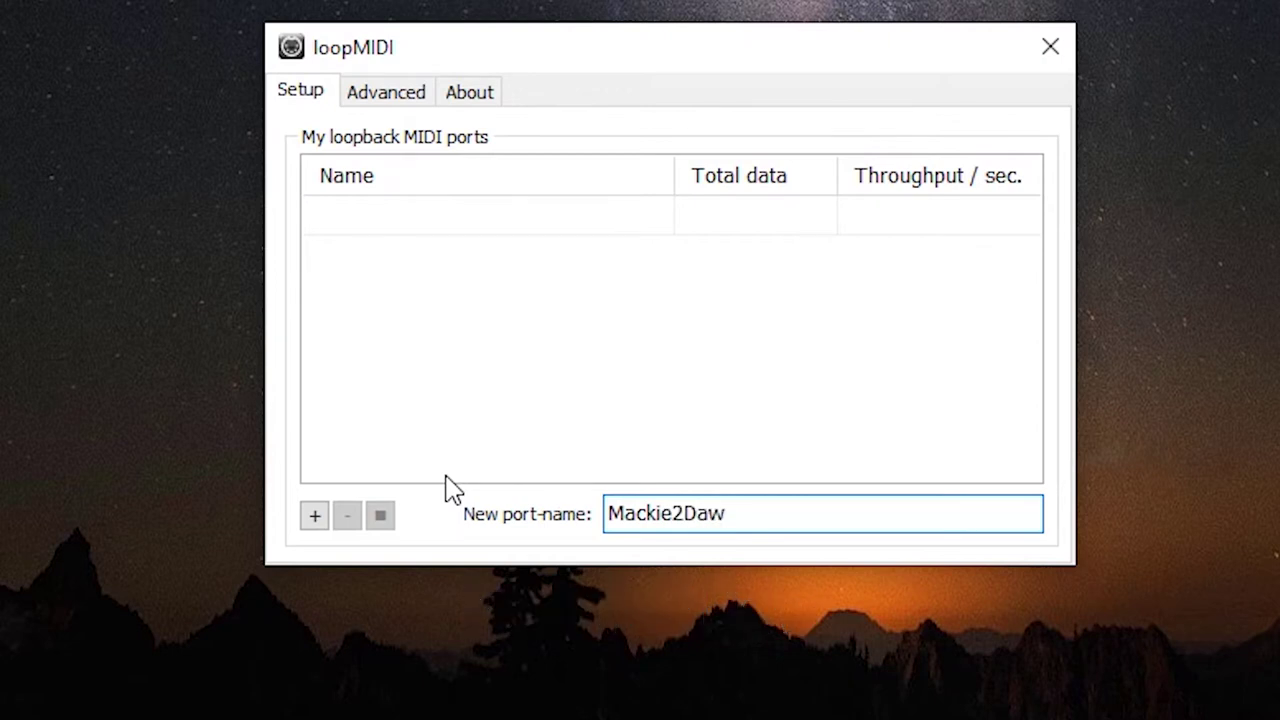
{"action": "left_click", "coordinate": [315, 516]}
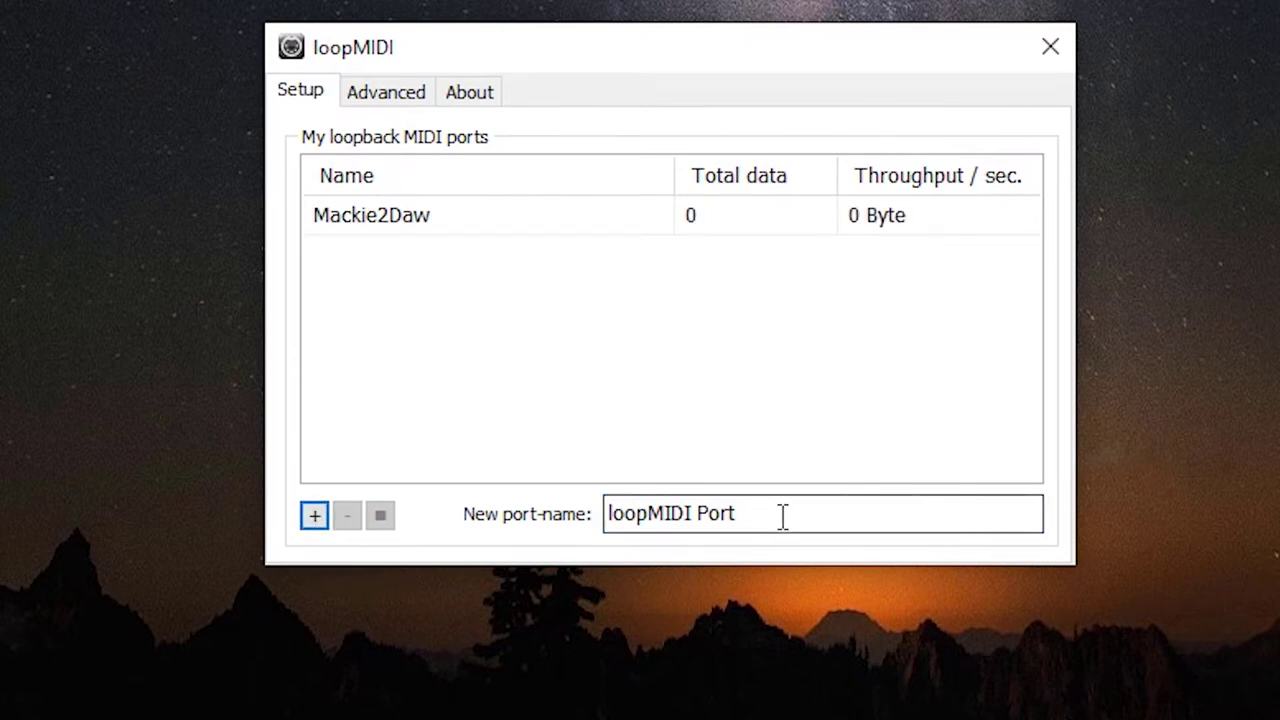
{"action": "left_click_drag", "start_coordinate": [783, 516], "coordinate": [566, 491]}
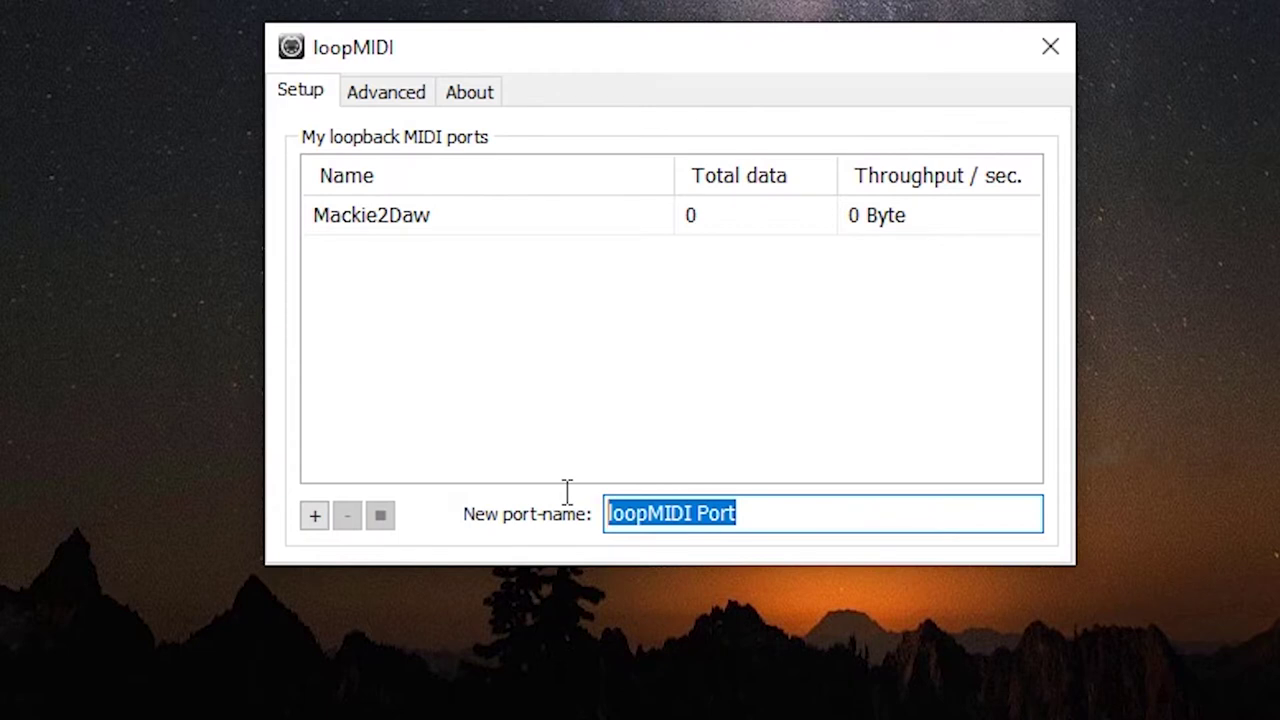
{"action": "type", "text": "Daw2M"}
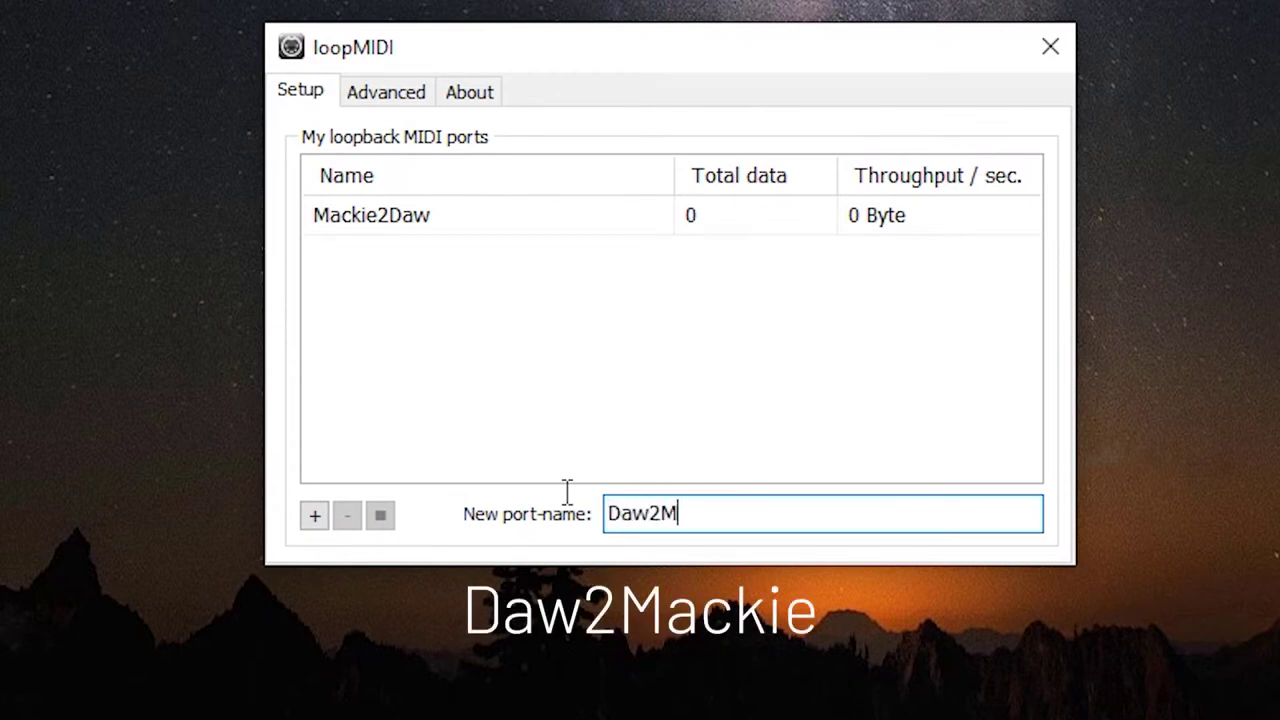
{"action": "type", "text": "ackie"}
Step: Add loopback ports Daw2Mackie, StreamDeck2DawTrack and DawTrack2StreamDeck in loopMIDI
{"action": "left_click", "coordinate": [316, 520]}
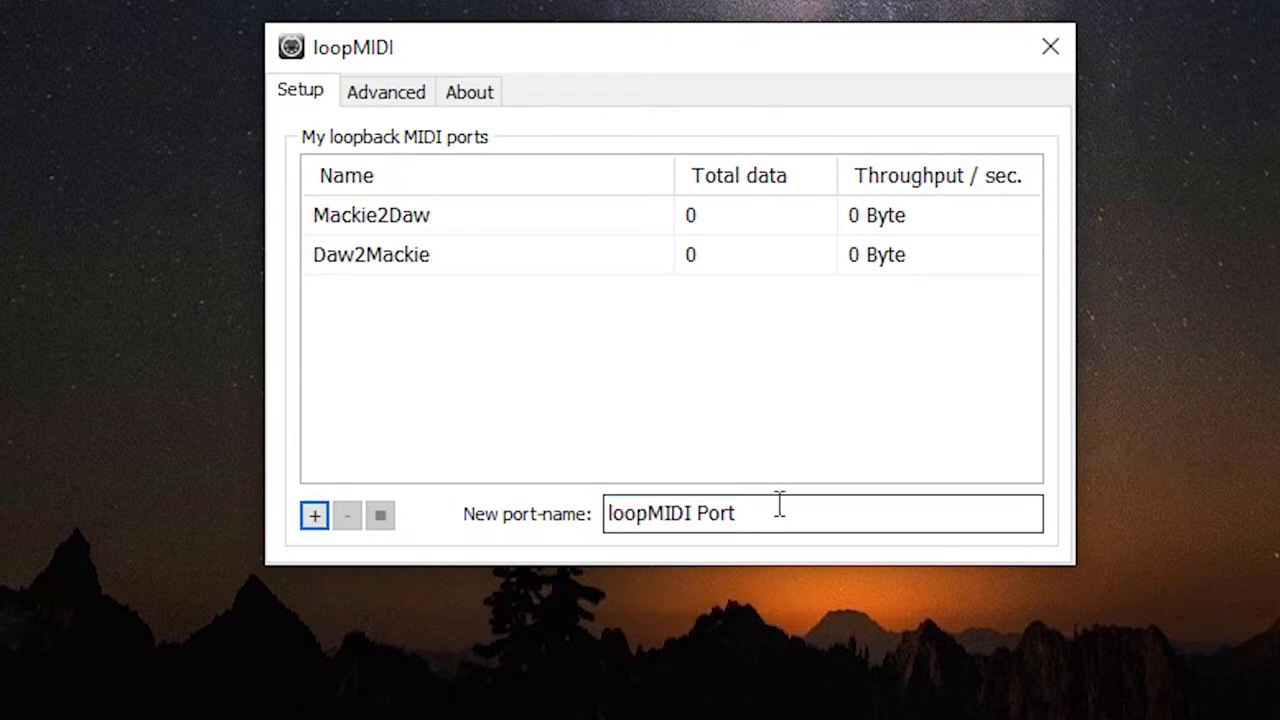
{"action": "left_click_drag", "start_coordinate": [777, 506], "coordinate": [520, 514]}
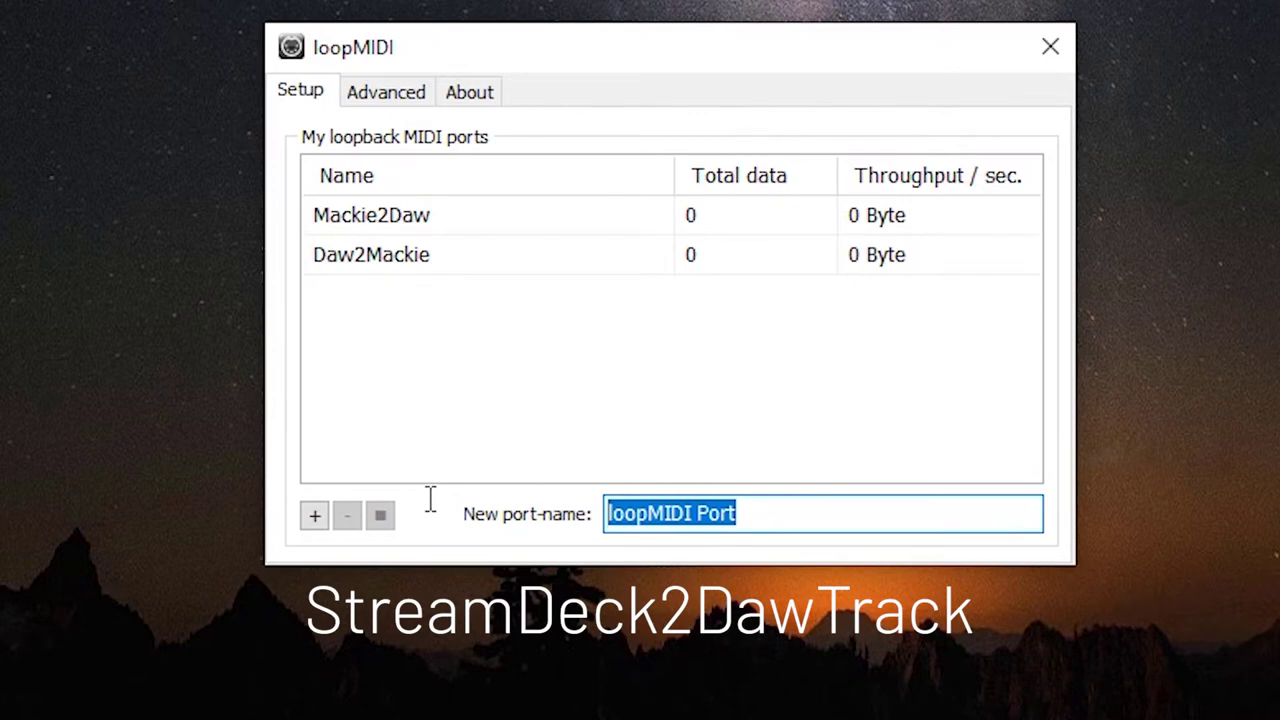
{"action": "type", "text": "Str"}
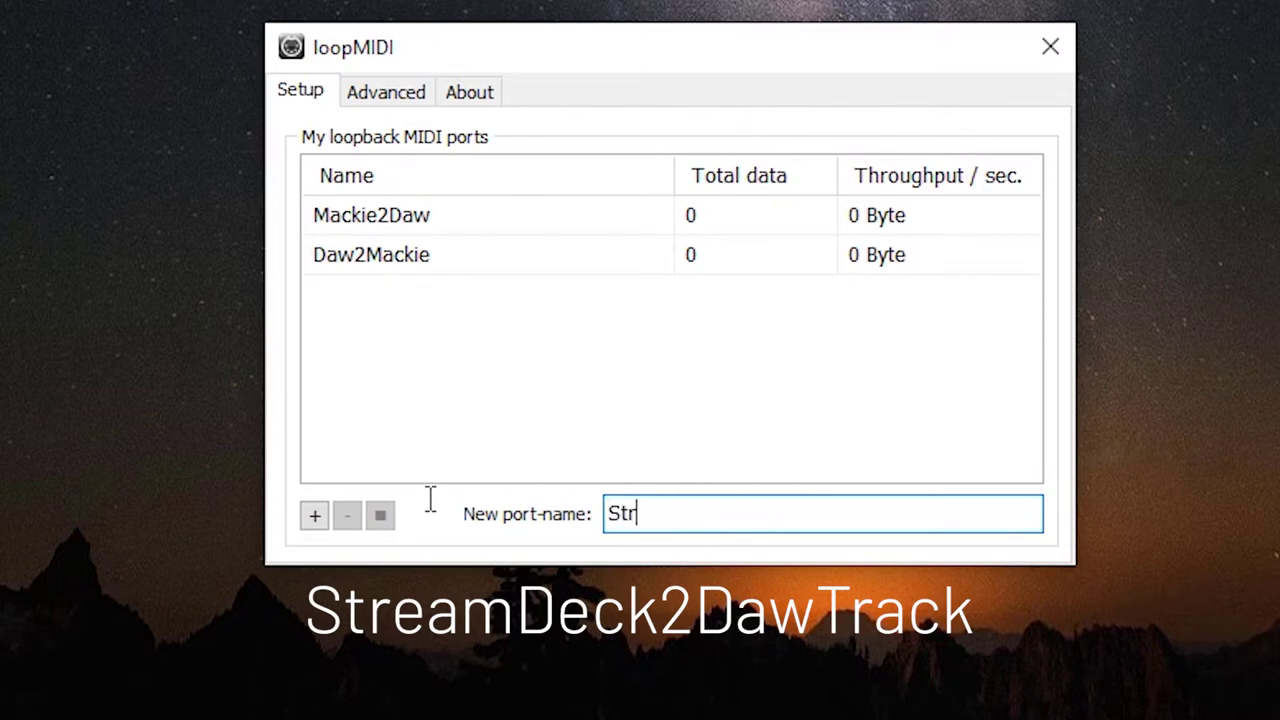
{"action": "type", "text": "eamDeck2"}
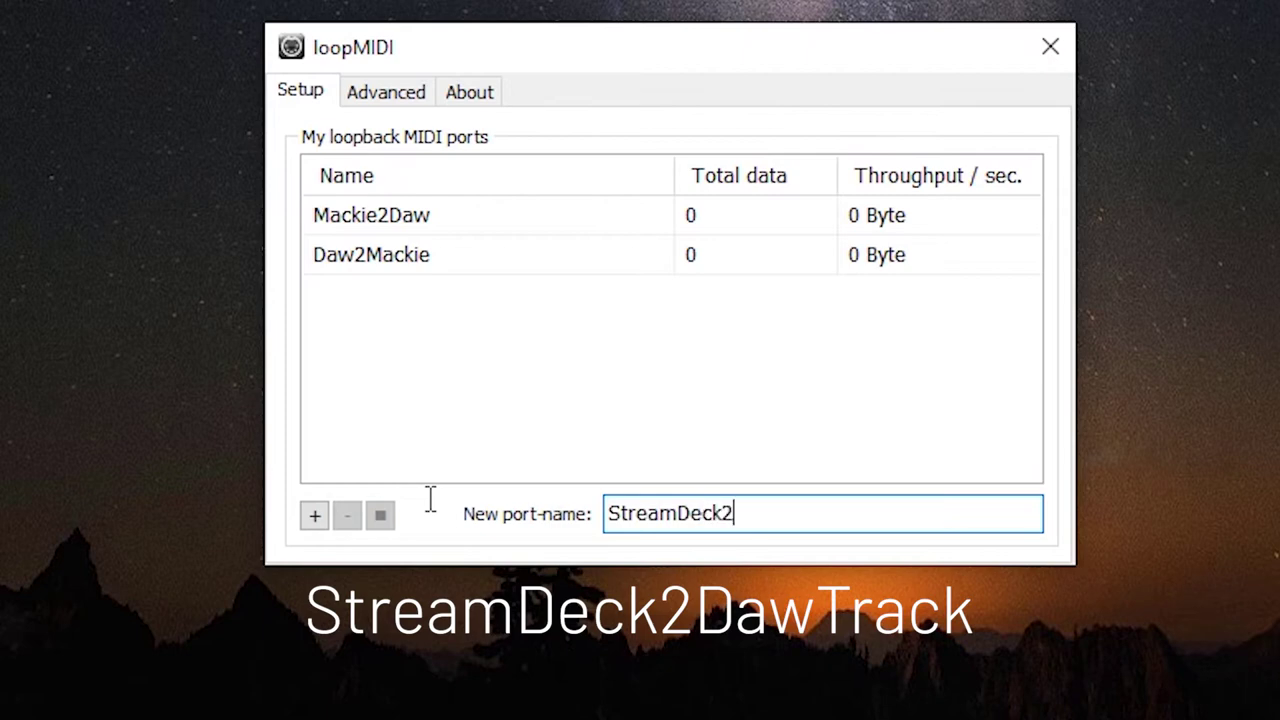
{"action": "type", "text": "DawTrack"}
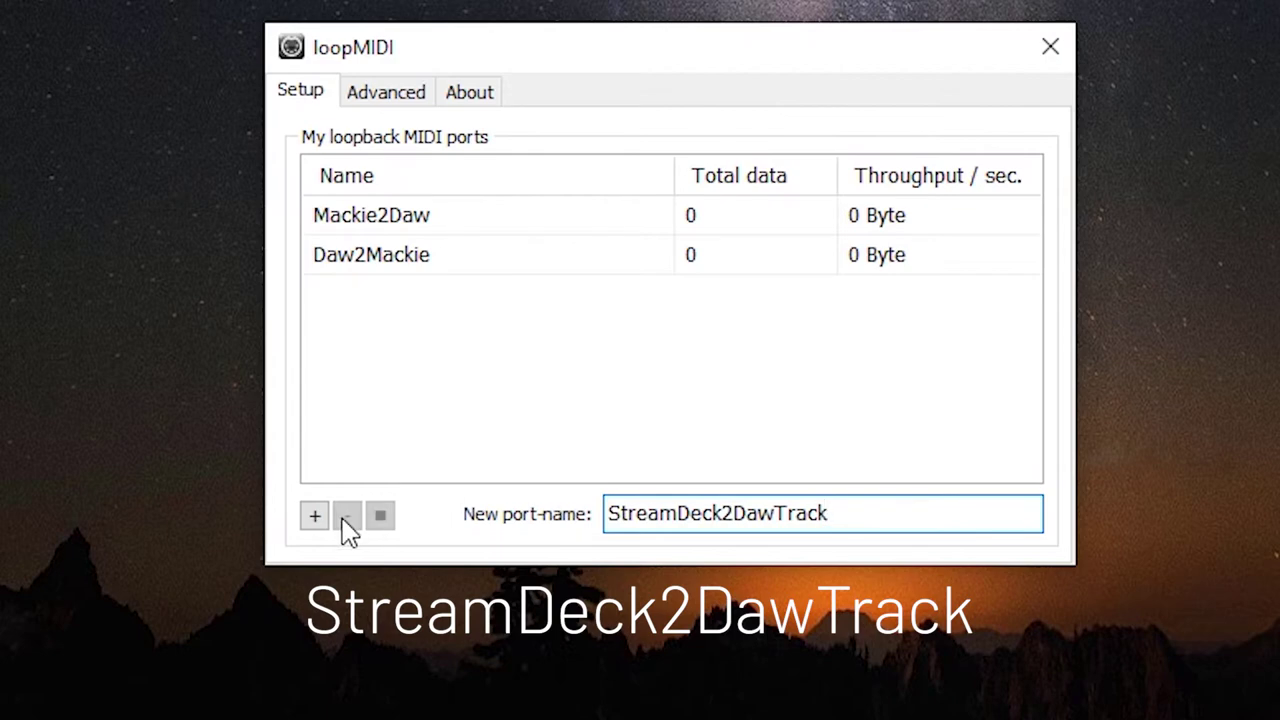
{"action": "left_click", "coordinate": [315, 516]}
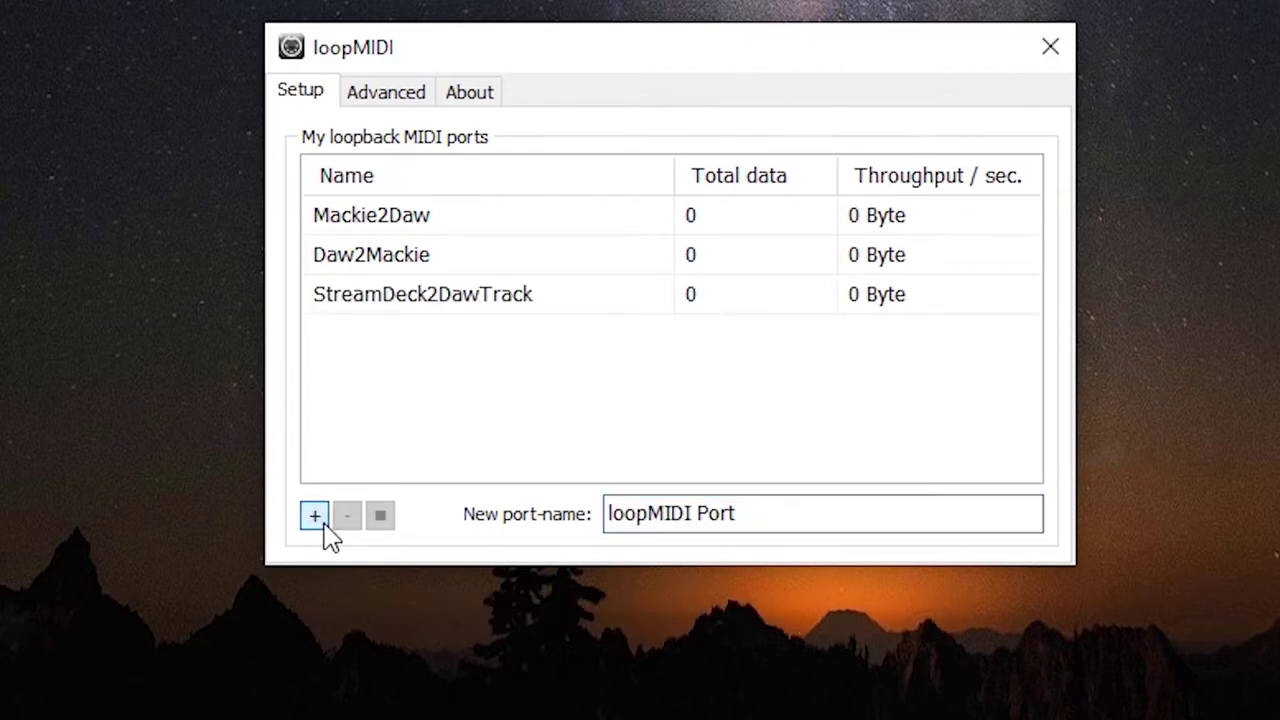
{"action": "key", "text": "Tab"}
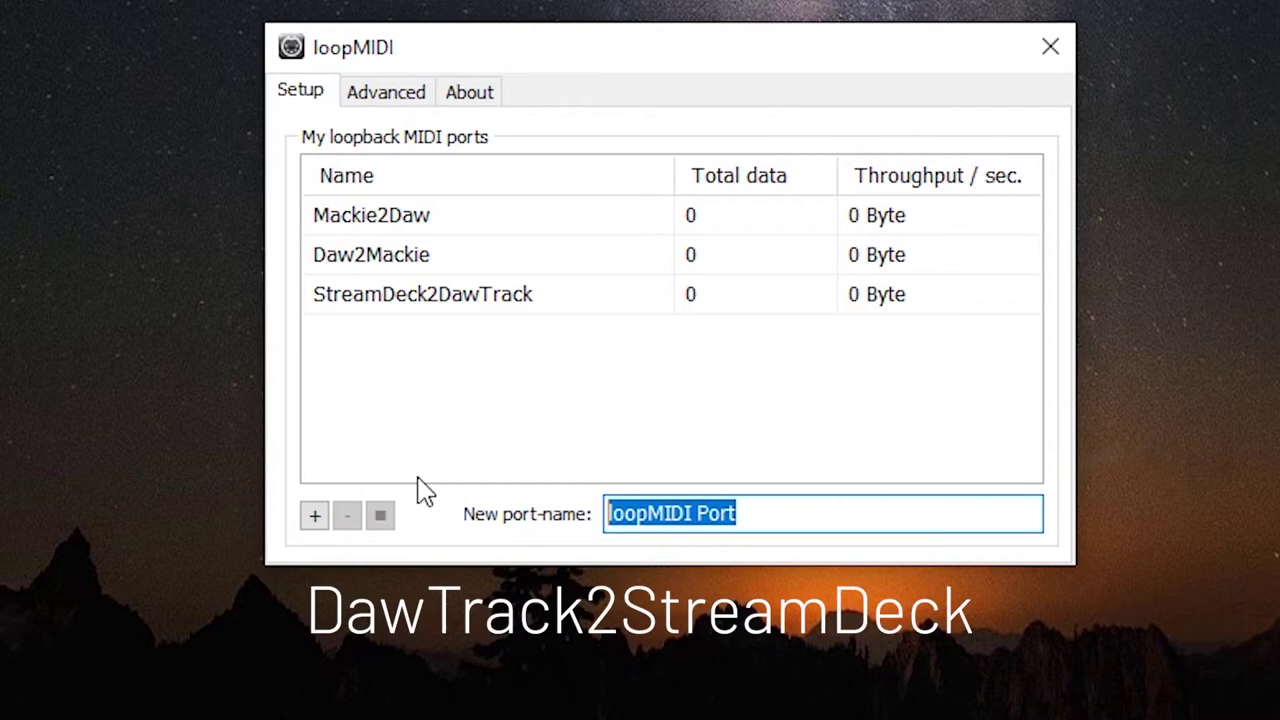
{"action": "type", "text": "DawTrac"}
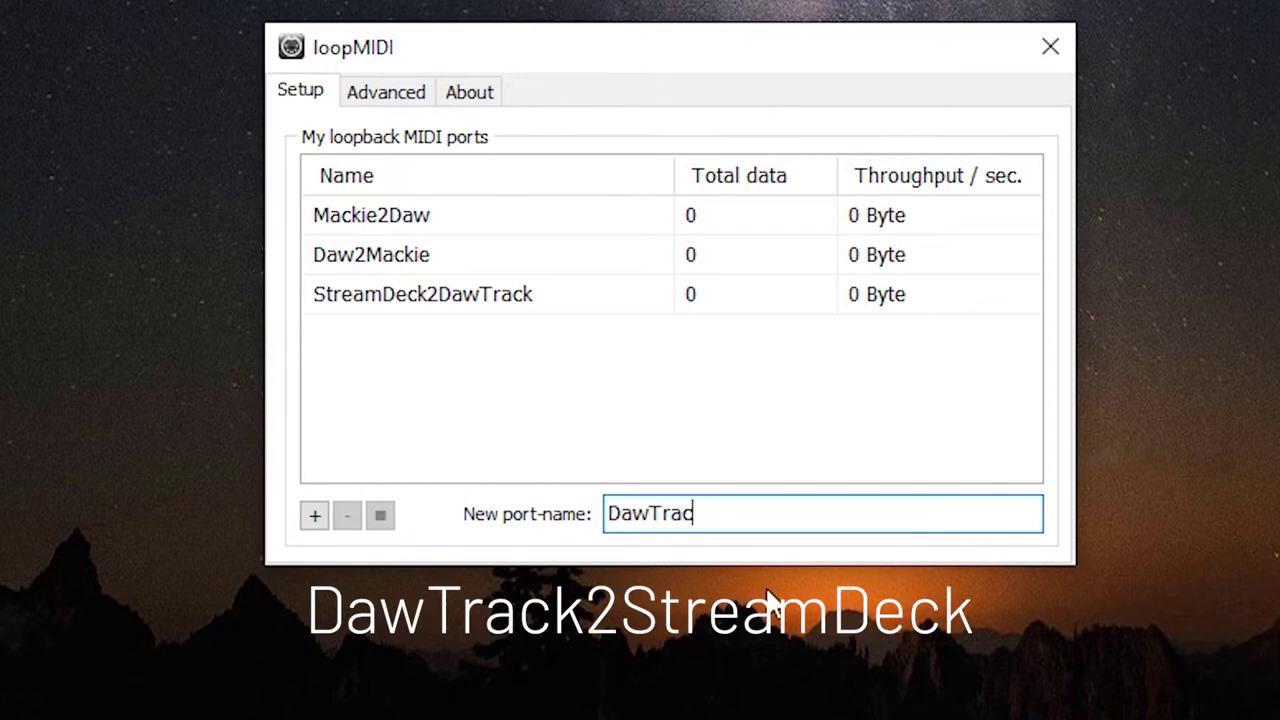
{"action": "type", "text": "k2Stre"}
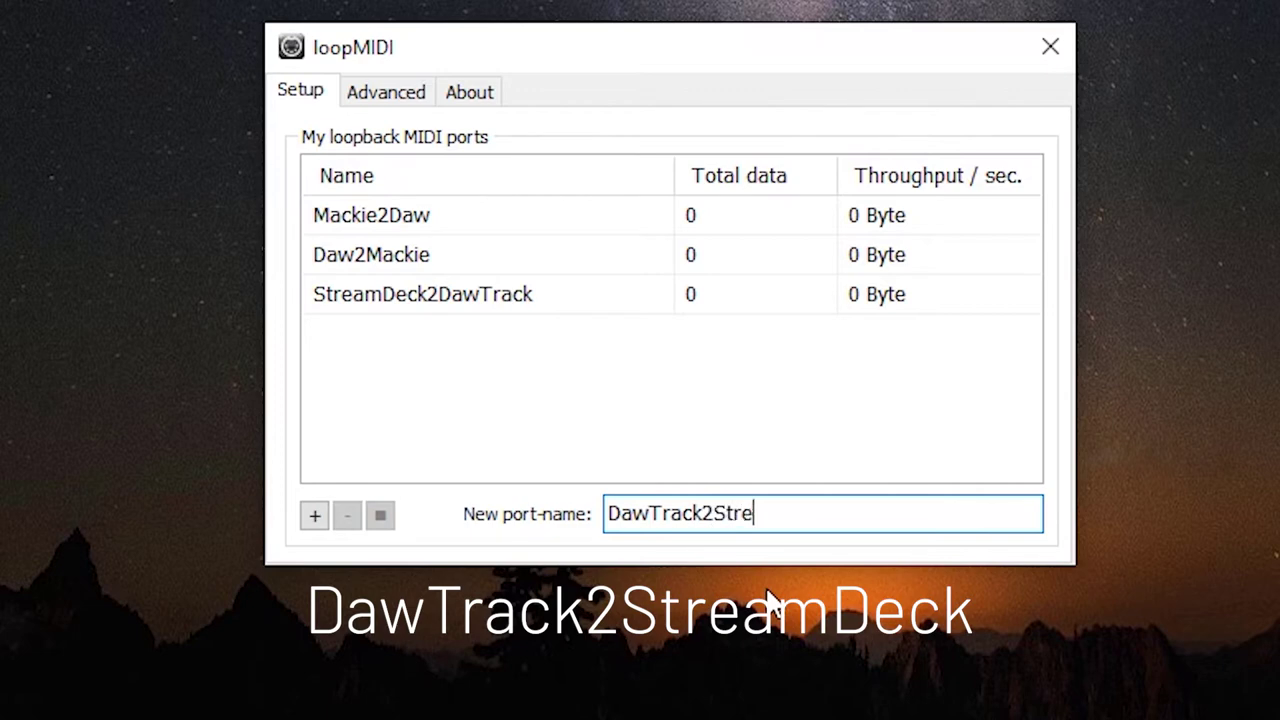
{"action": "type", "text": "amDeck"}
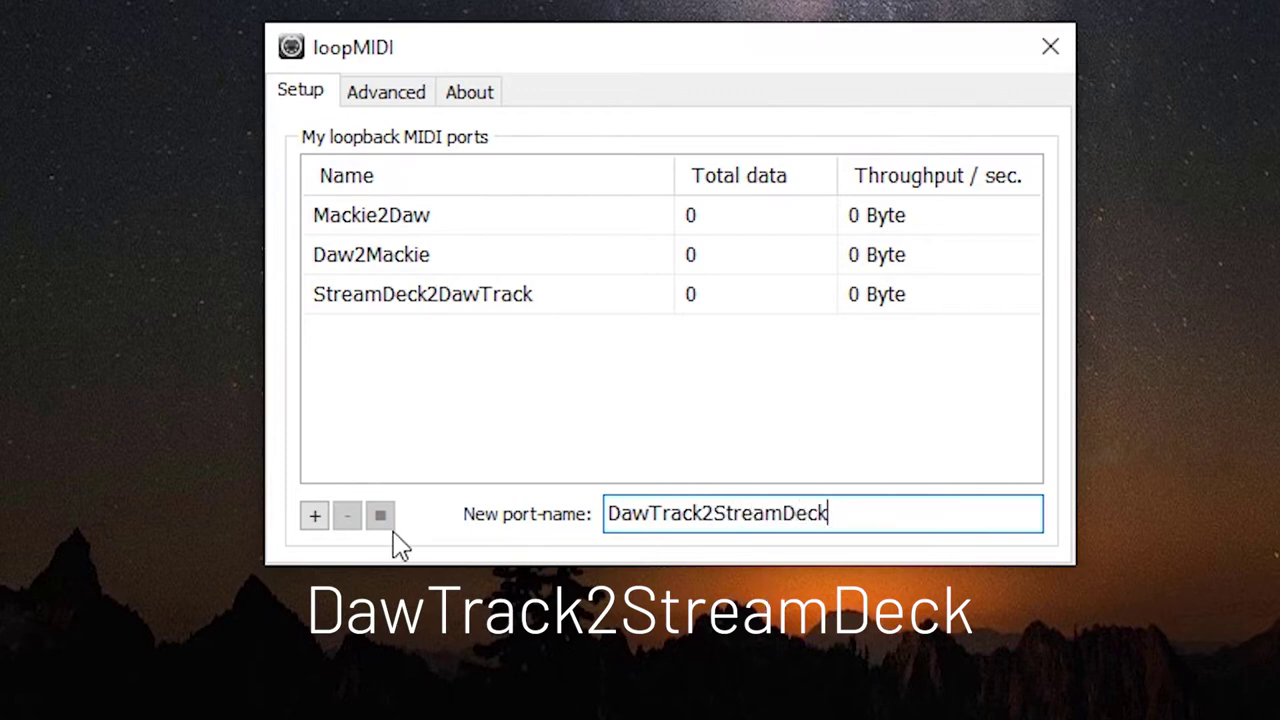
{"action": "left_click", "coordinate": [316, 518]}
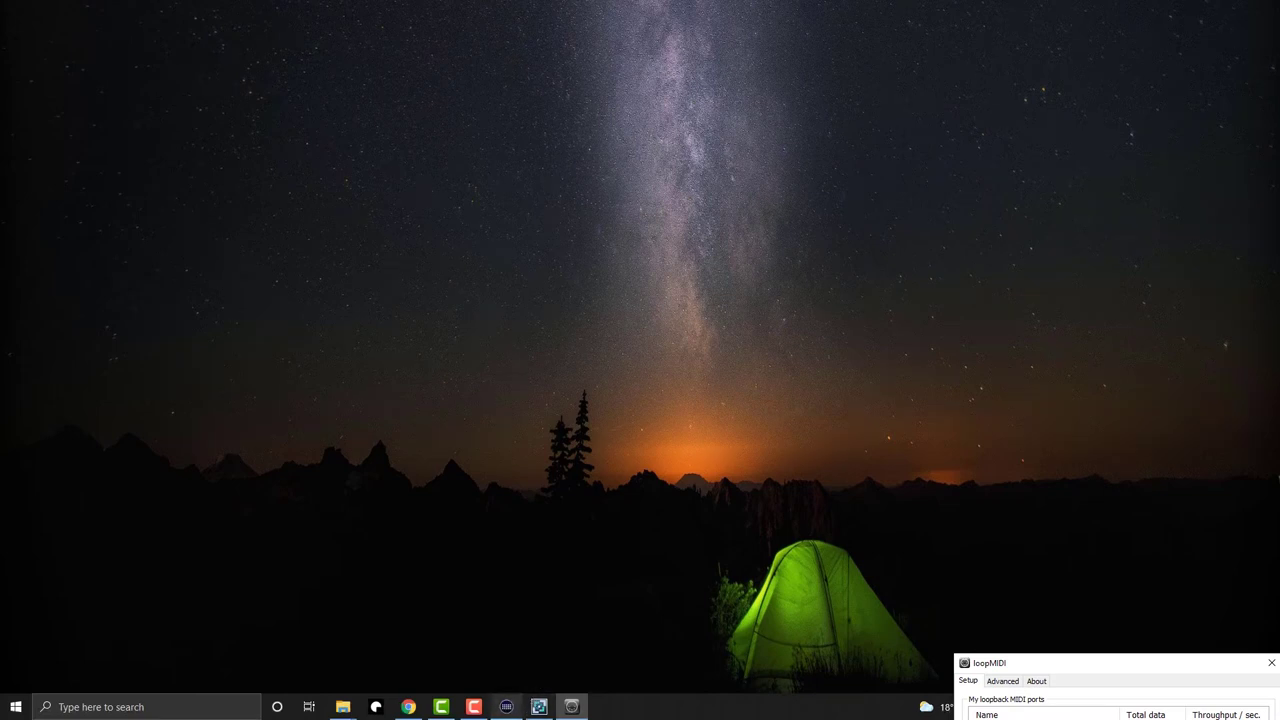
Step: Search the Stream Deck store plugins for 'midi', install the Midi plugin, and close the store
{"action": "left_click", "coordinate": [514, 712]}
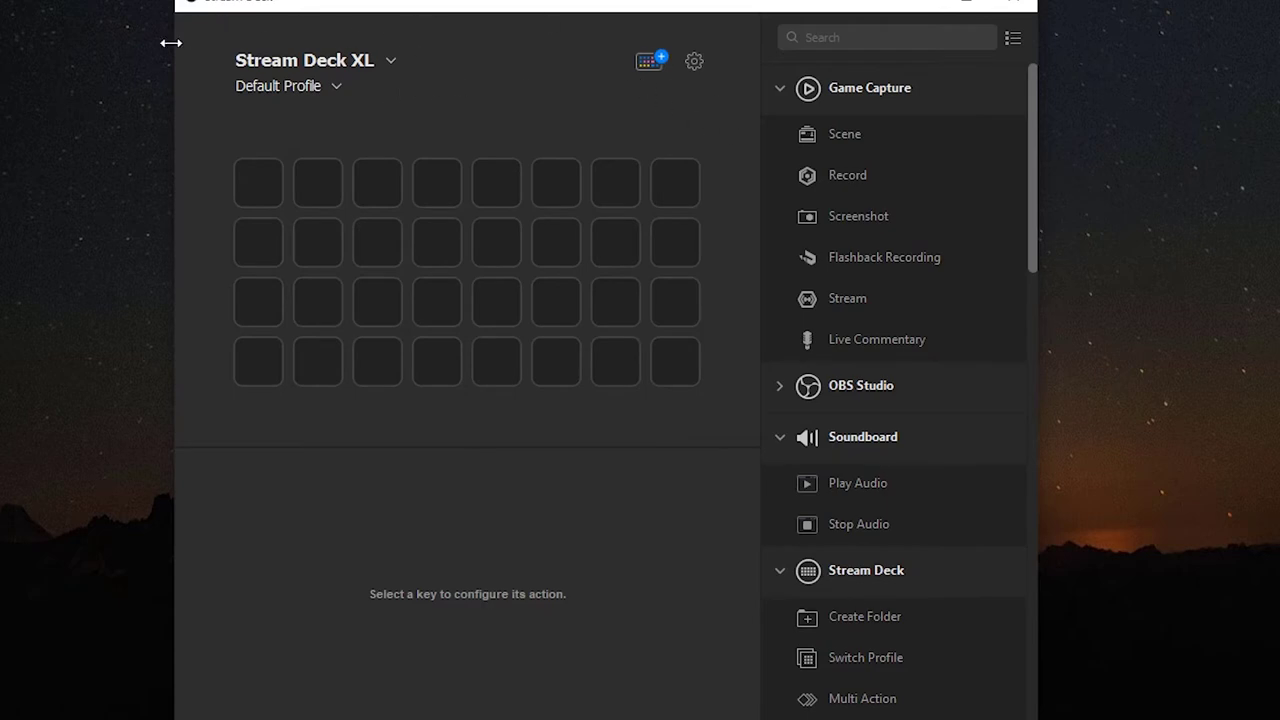
{"action": "left_click", "coordinate": [650, 62]}
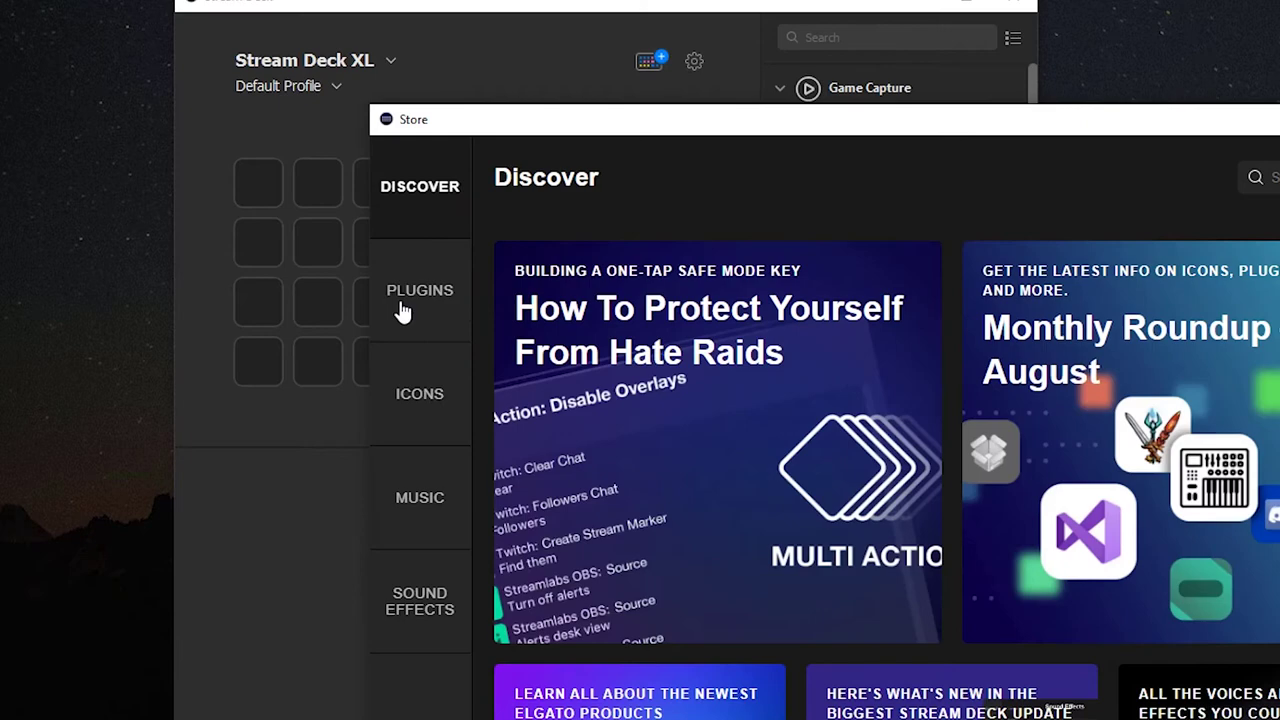
{"action": "left_click", "coordinate": [416, 306]}
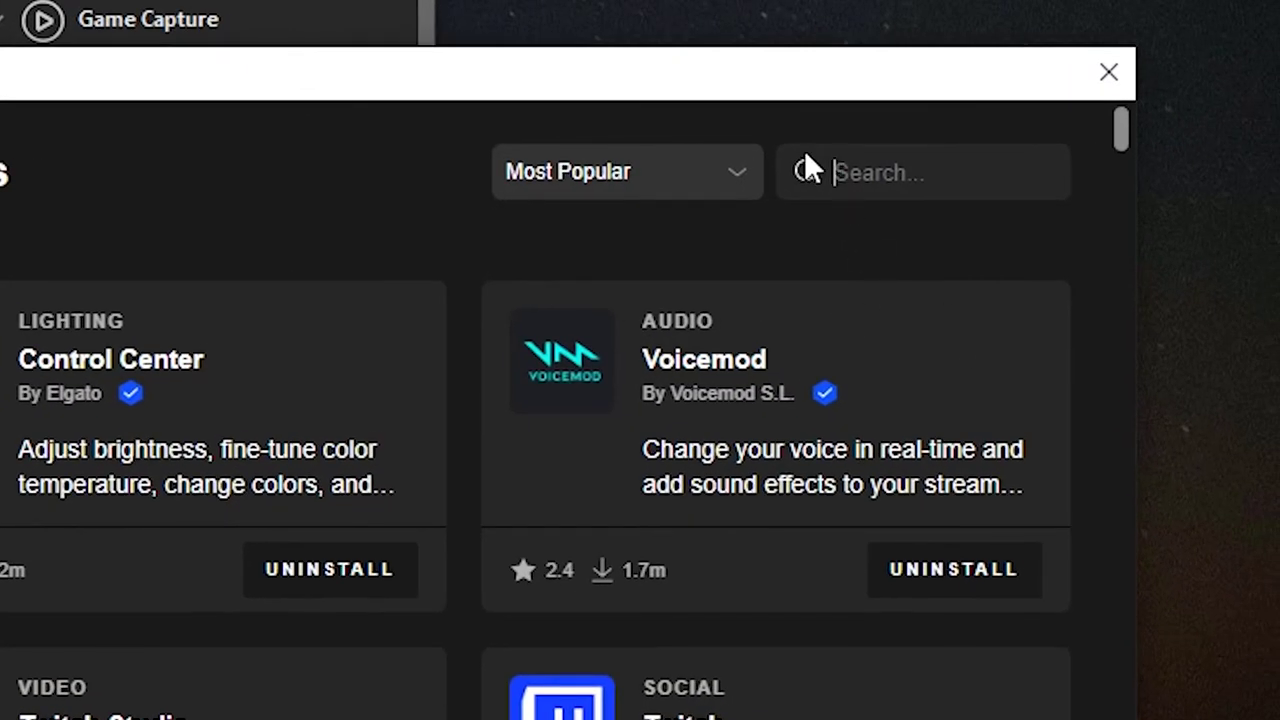
{"action": "type", "text": "midi"}
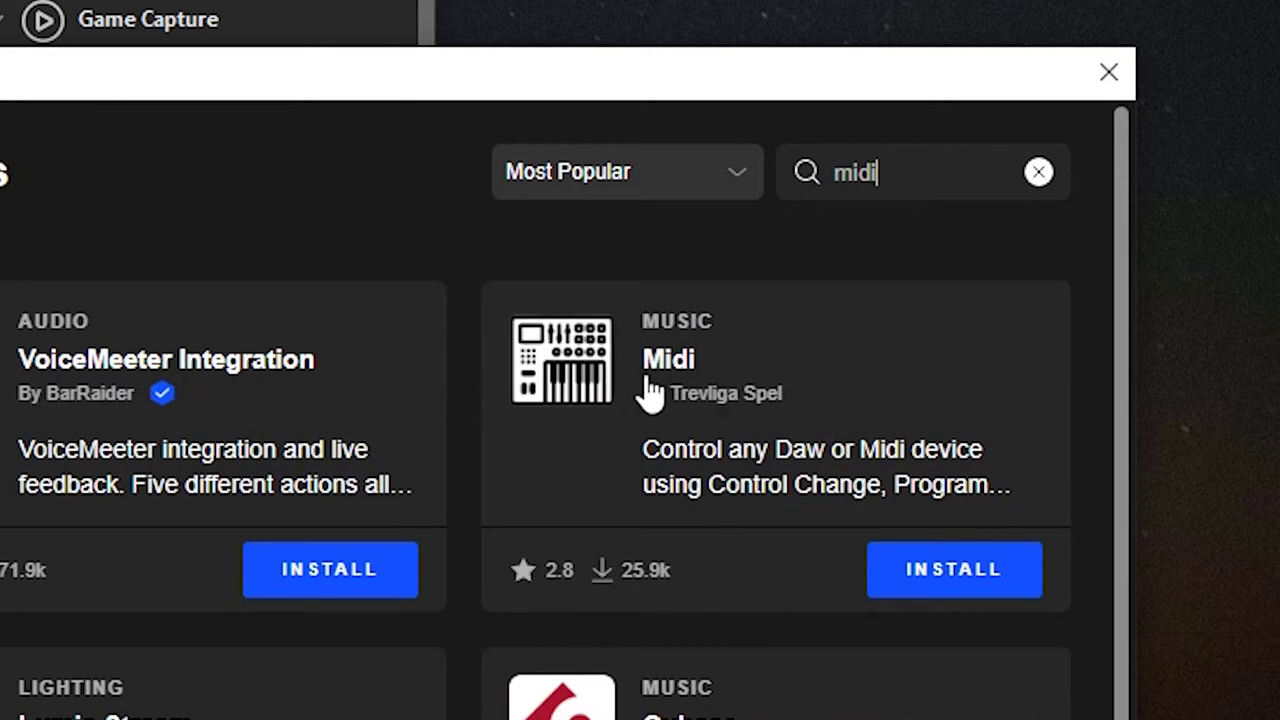
{"action": "left_click", "coordinate": [962, 585]}
{"action": "key", "text": "Return"}
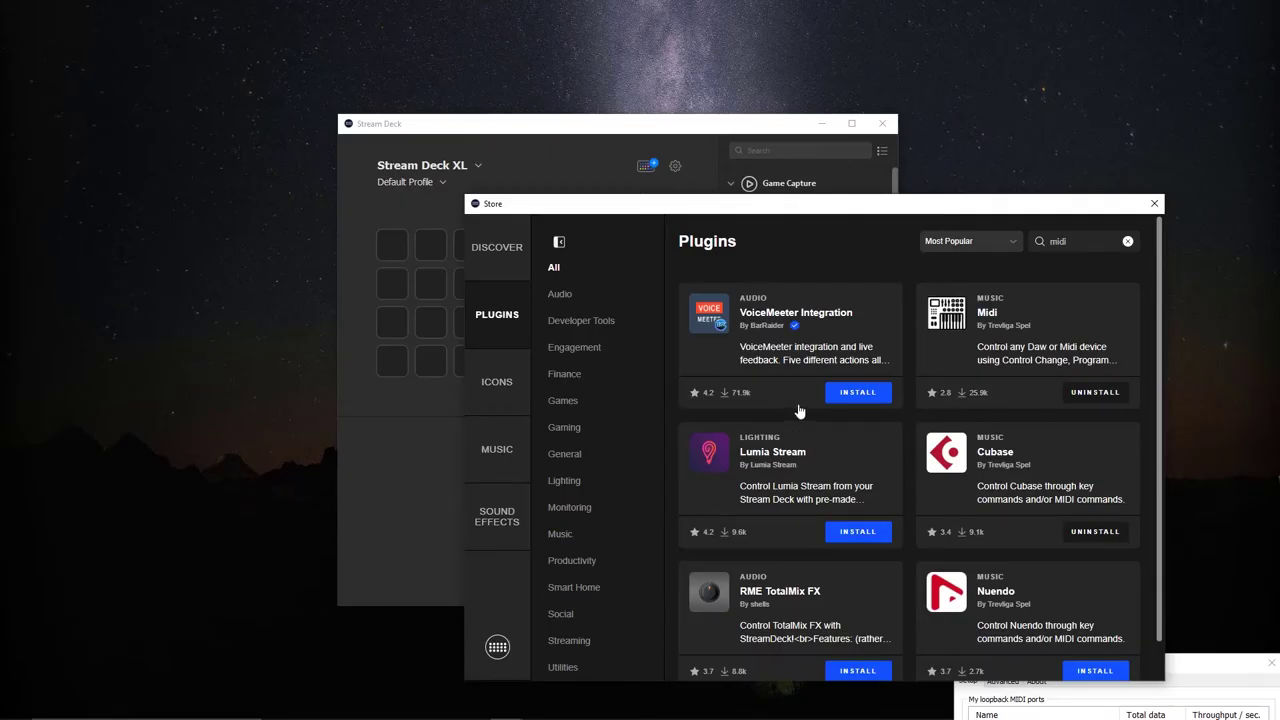
{"action": "left_click", "coordinate": [1154, 203]}
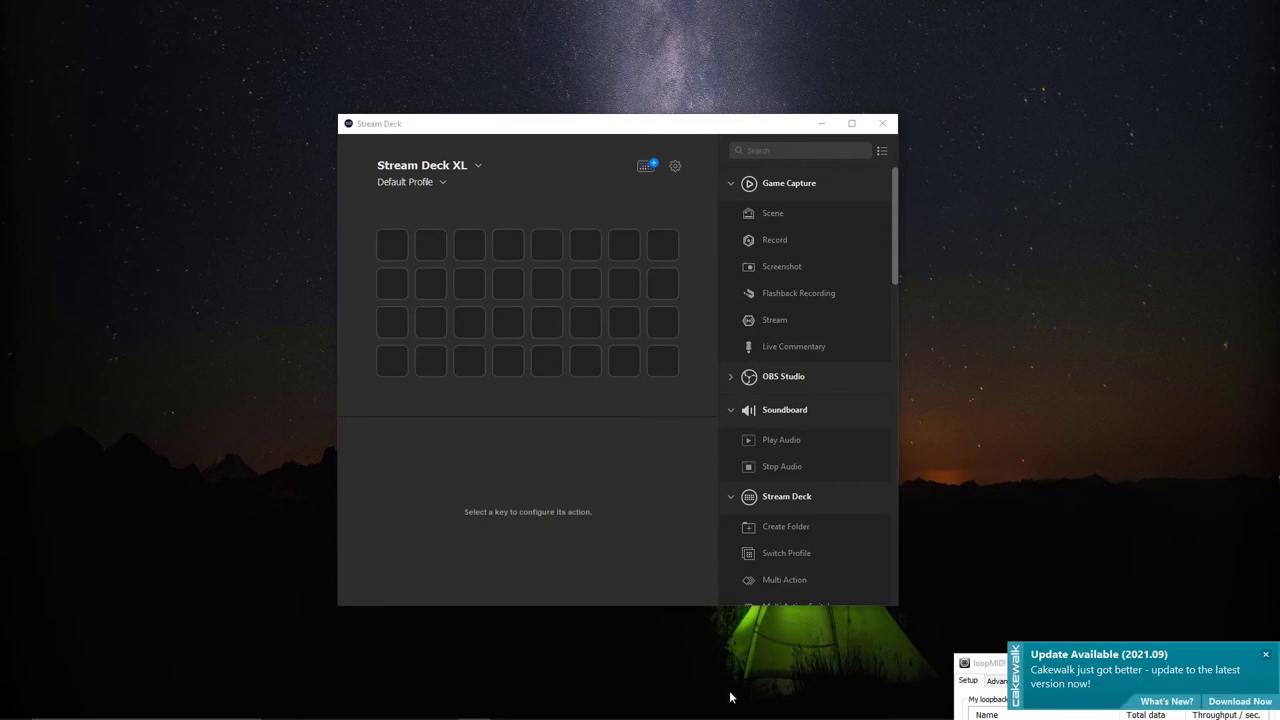
Step: In MIDI Devices preferences, tick inputs Mackie2Daw, StreamDeck2DawTrack and outputs Daw2Mackie, DawTrack2StreamDeck, then apply
{"action": "mouse_move", "coordinate": [690, 716]}
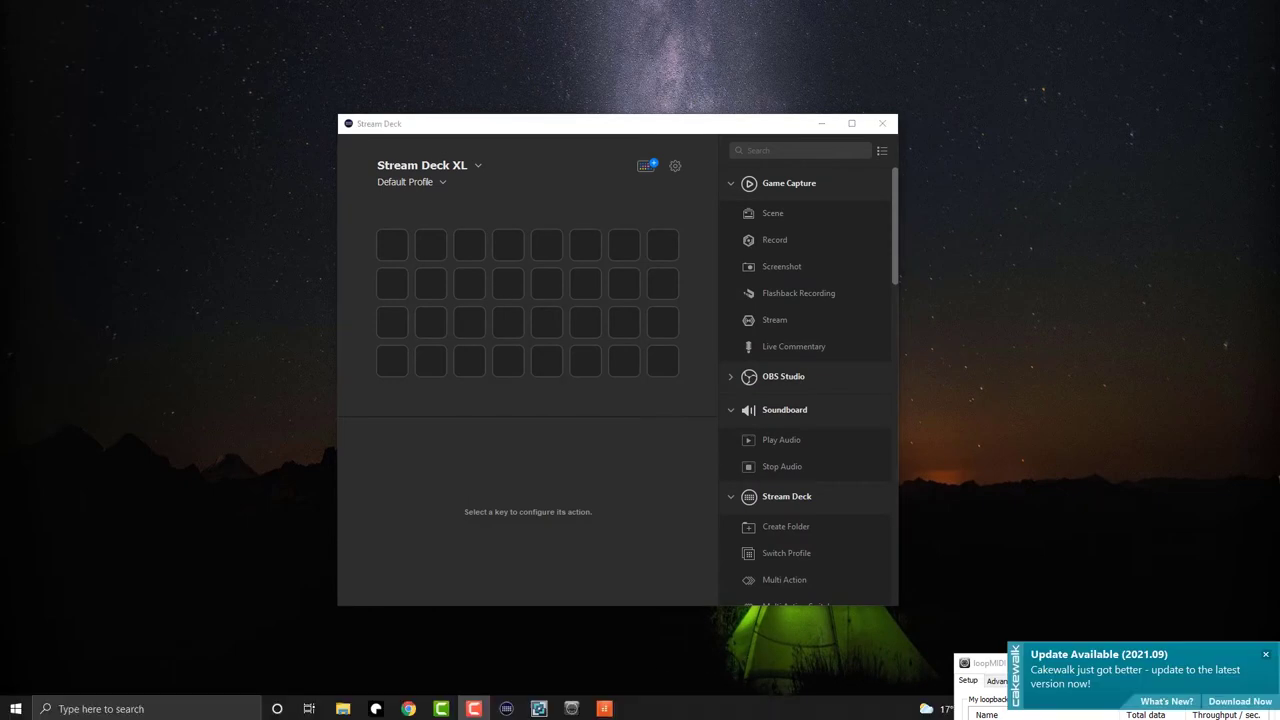
{"action": "left_click", "coordinate": [605, 706]}
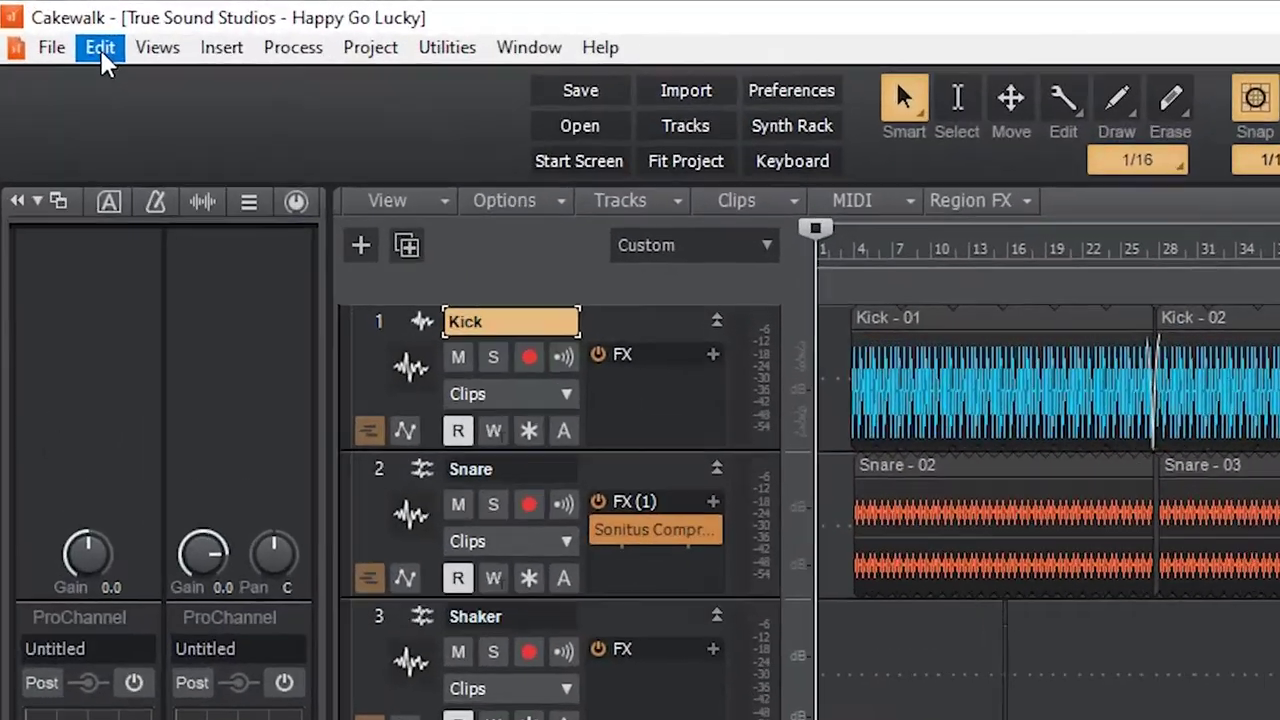
{"action": "left_click", "coordinate": [46, 21]}
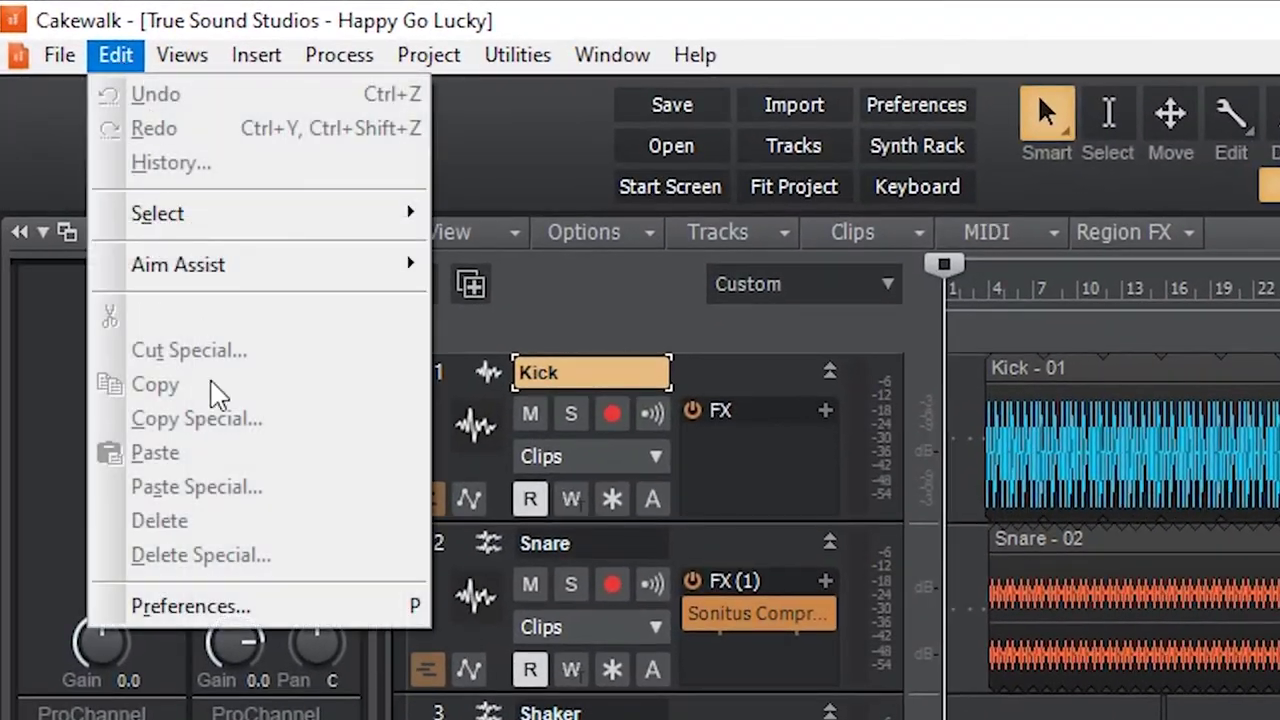
{"action": "left_click", "coordinate": [253, 618]}
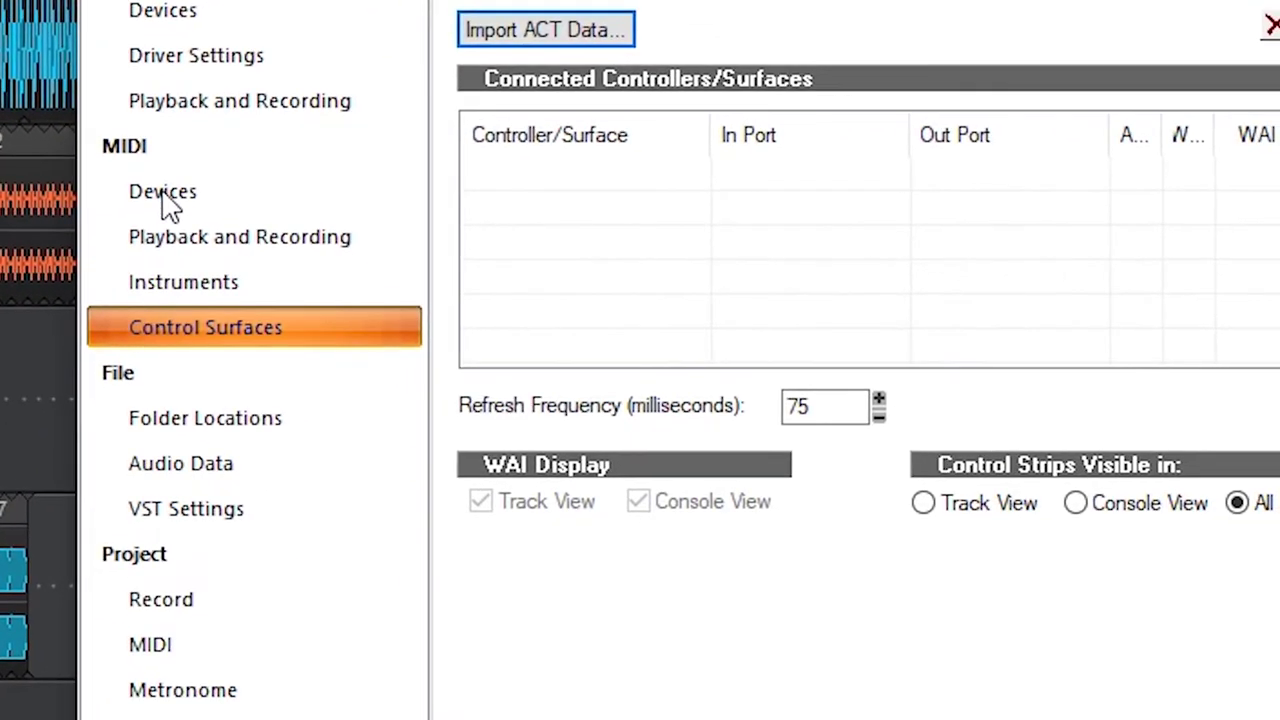
{"action": "left_click", "coordinate": [142, 198]}
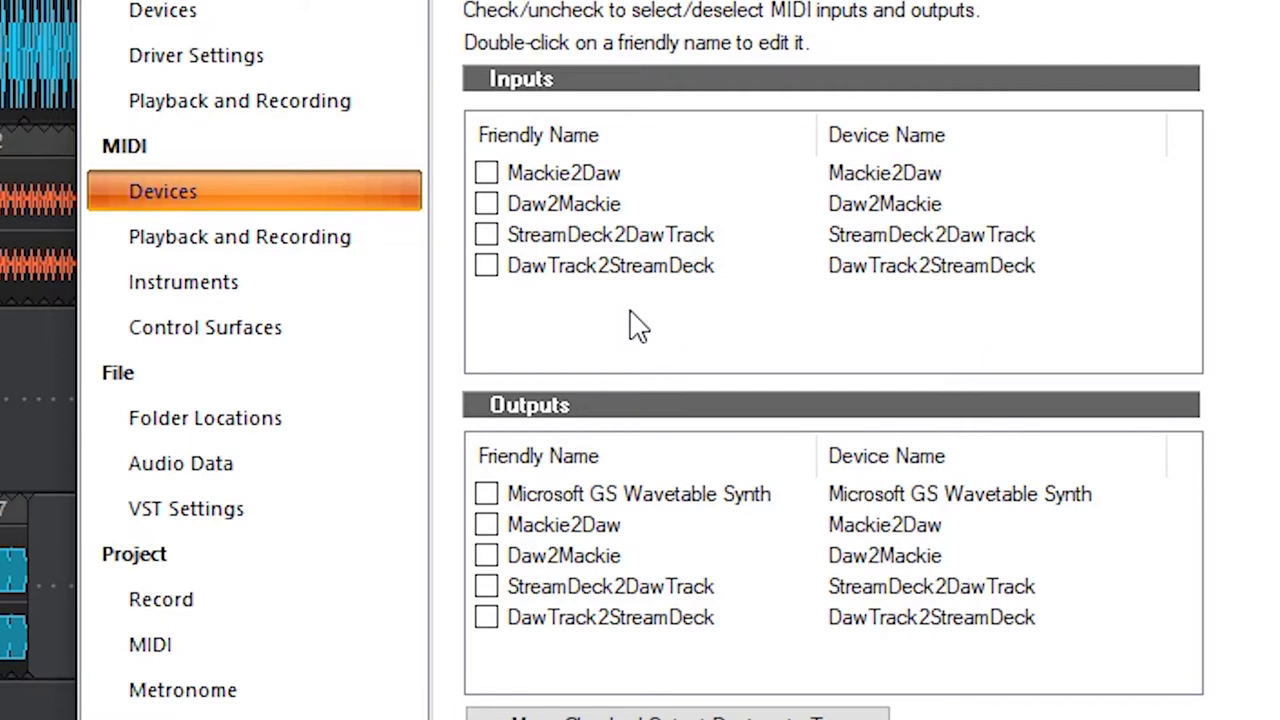
{"action": "left_click", "coordinate": [487, 176]}
{"action": "left_click", "coordinate": [486, 234]}
{"action": "left_click", "coordinate": [486, 557]}
{"action": "left_click", "coordinate": [487, 620]}
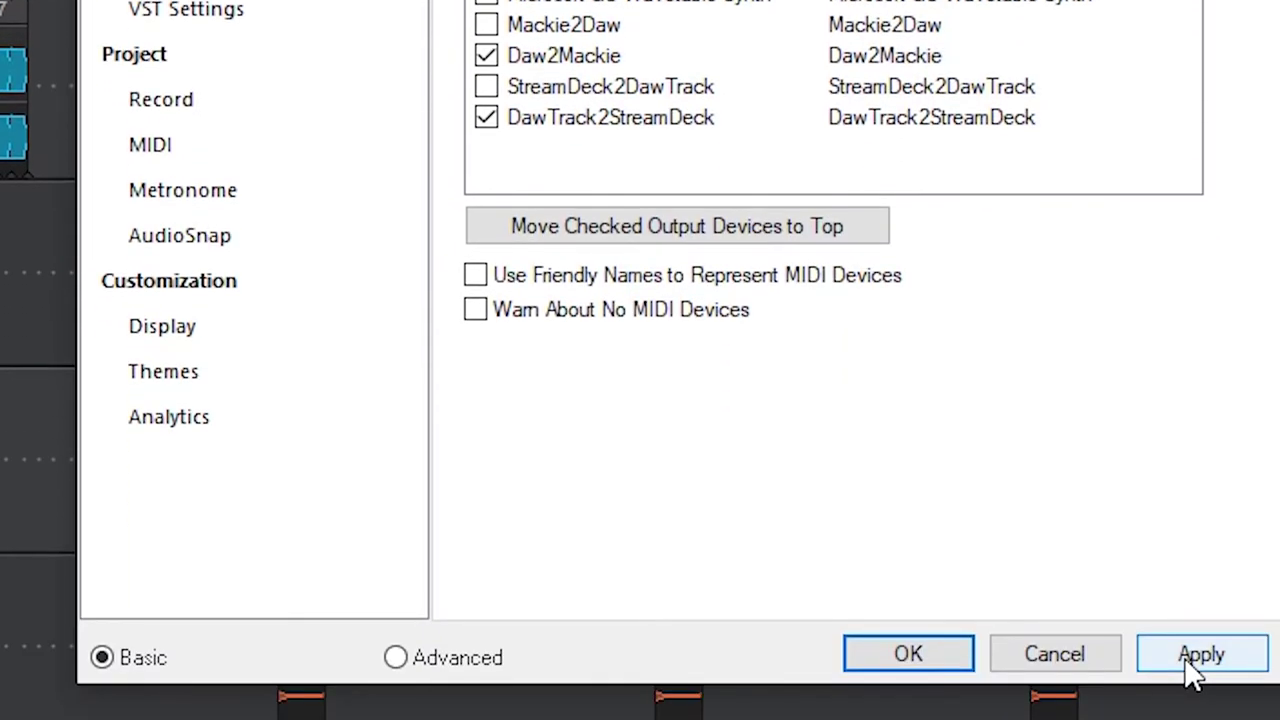
{"action": "left_click", "coordinate": [1192, 668]}
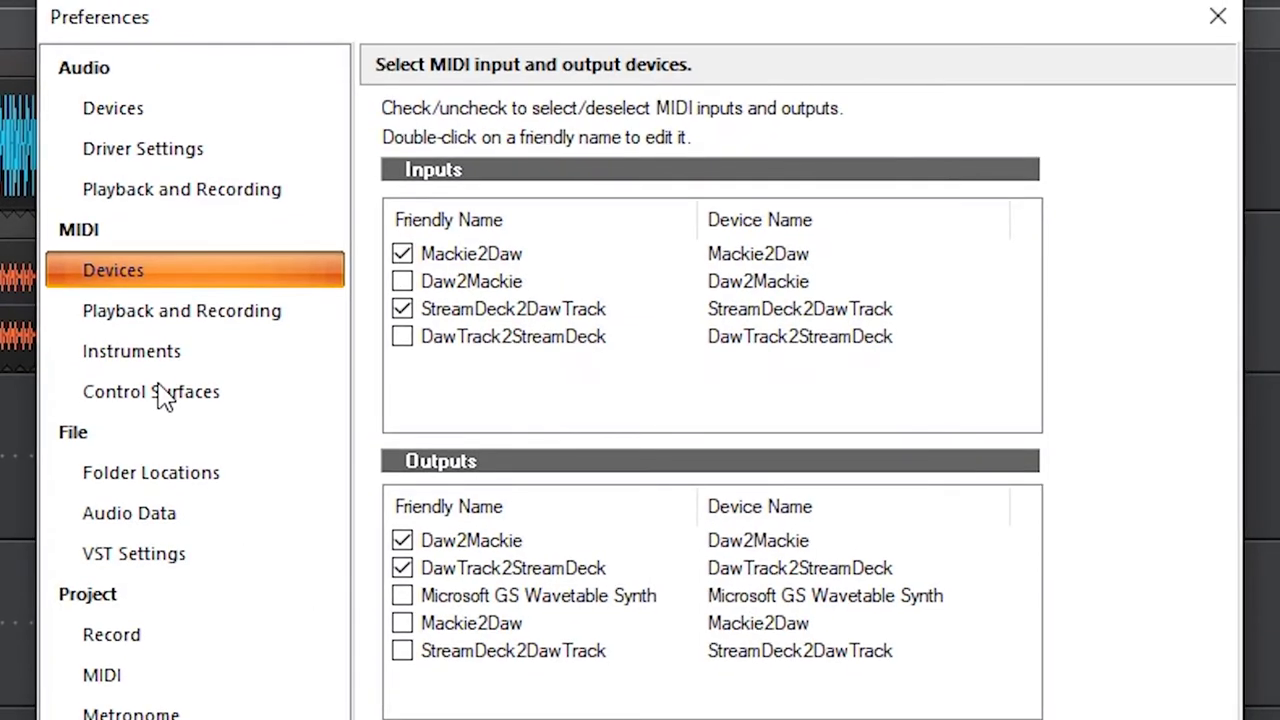
Step: Add a Mackie Control surface using Mackie2Daw input and Daw2Mackie output, apply, and close Preferences
{"action": "left_click", "coordinate": [163, 393]}
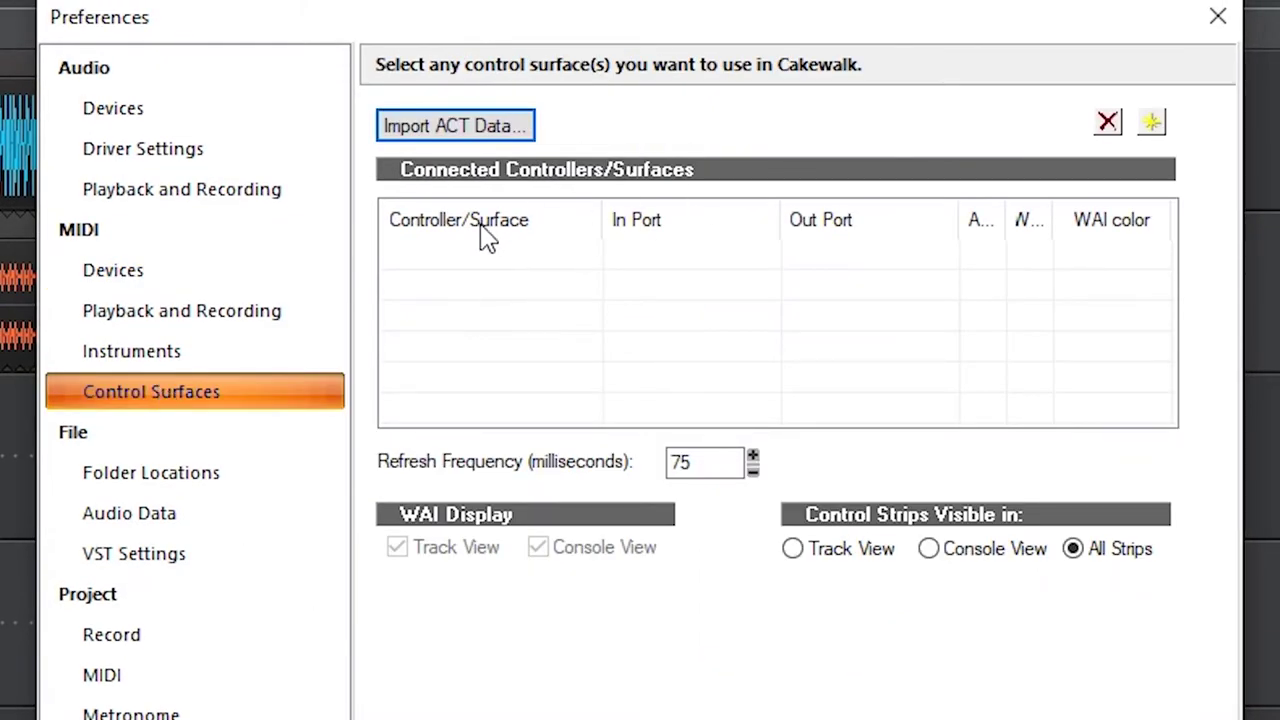
{"action": "left_click", "coordinate": [1153, 125]}
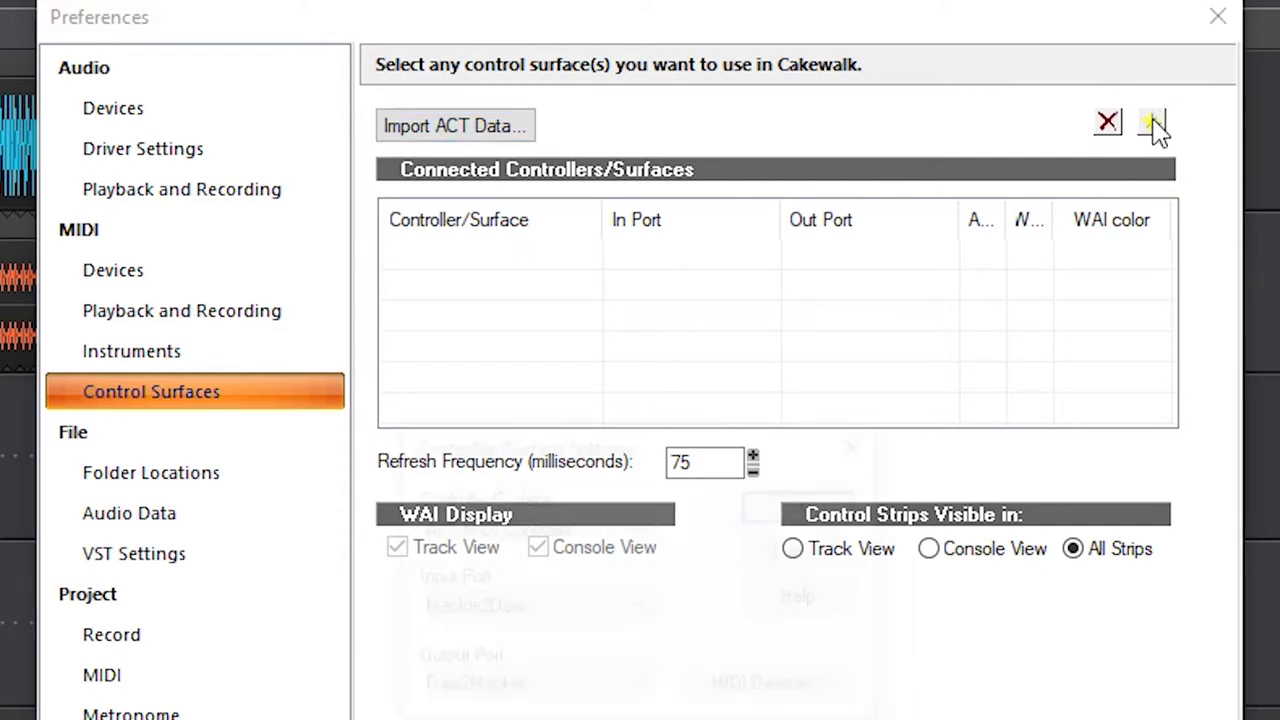
{"action": "left_click", "coordinate": [588, 536]}
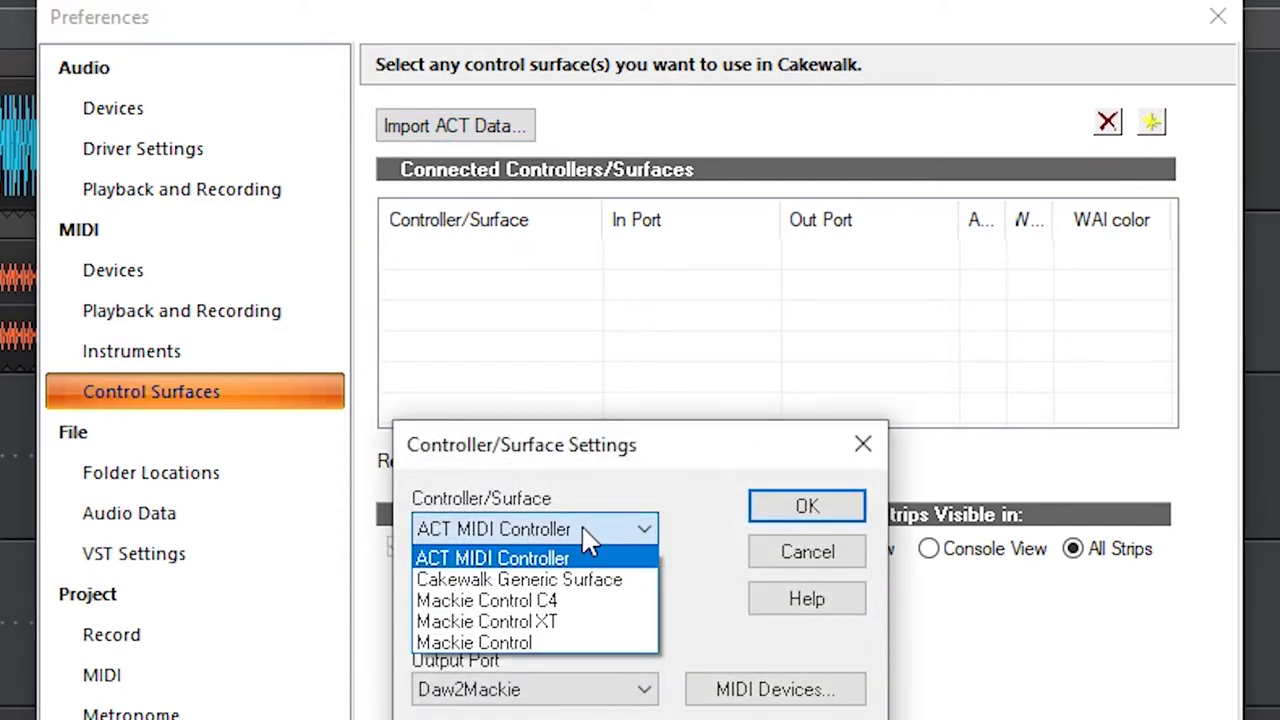
{"action": "left_click", "coordinate": [521, 644]}
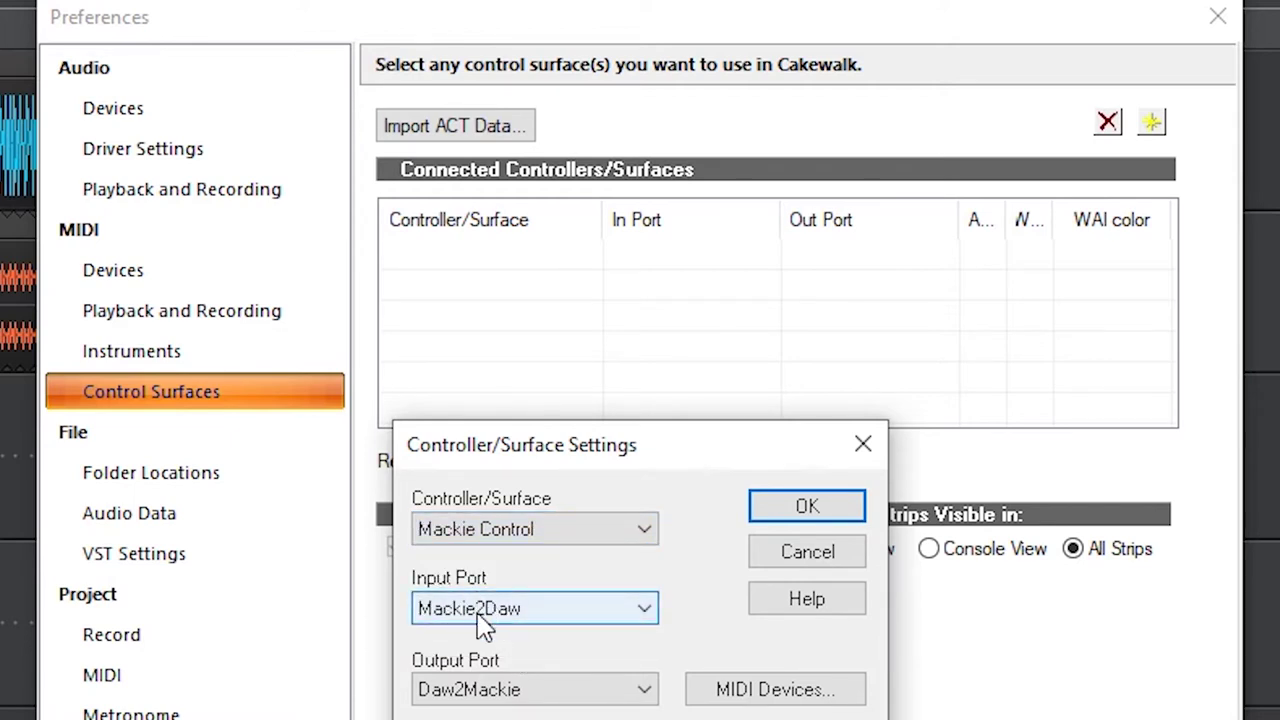
{"action": "left_click", "coordinate": [806, 510]}
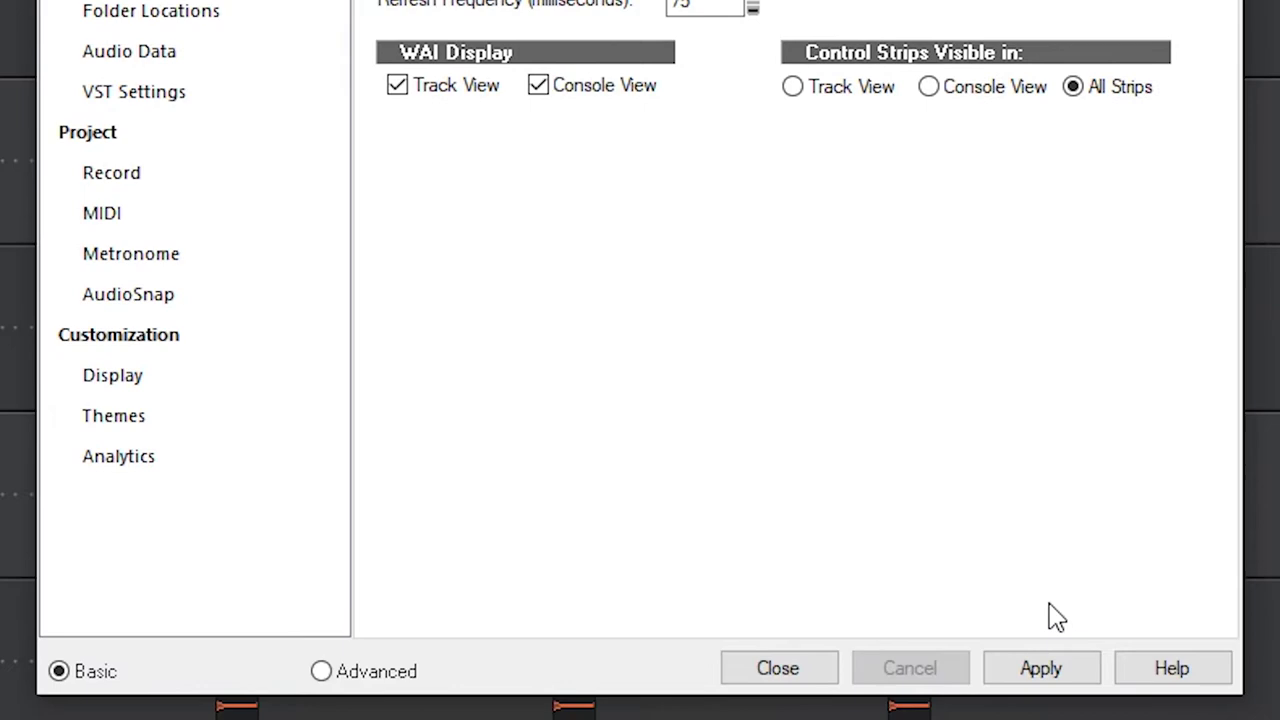
{"action": "left_click", "coordinate": [1044, 672]}
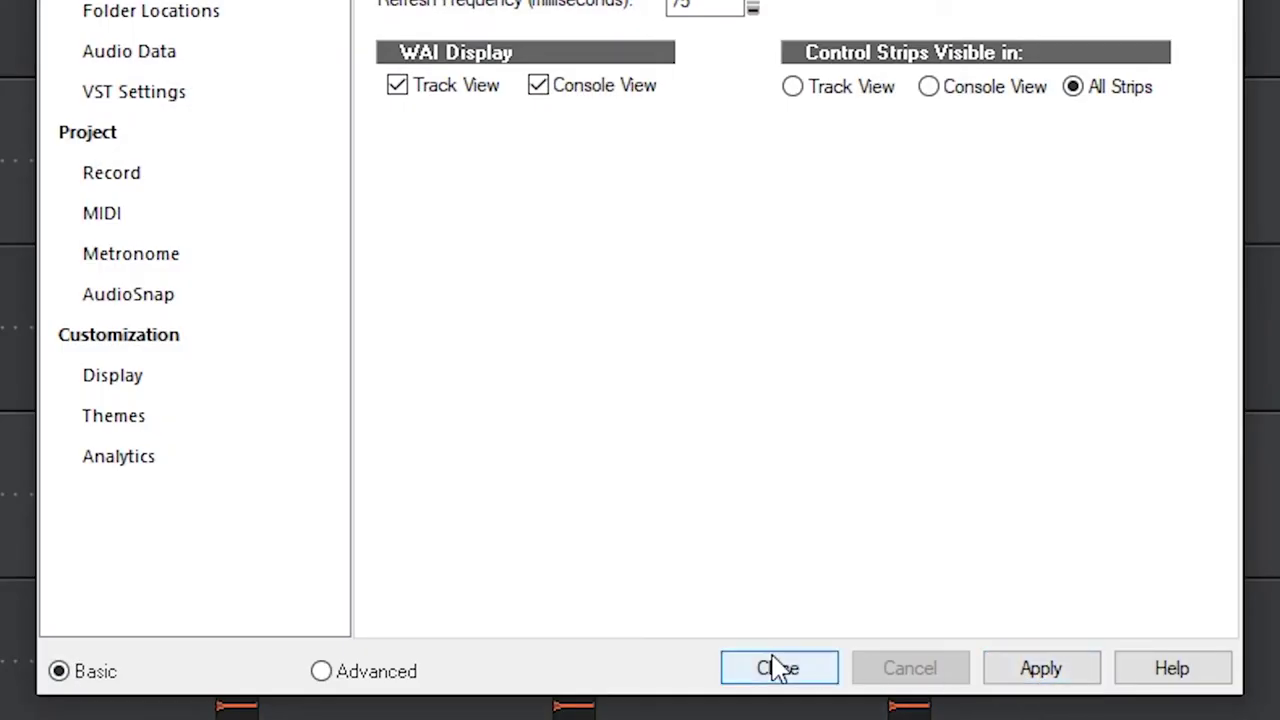
{"action": "left_click", "coordinate": [771, 666]}
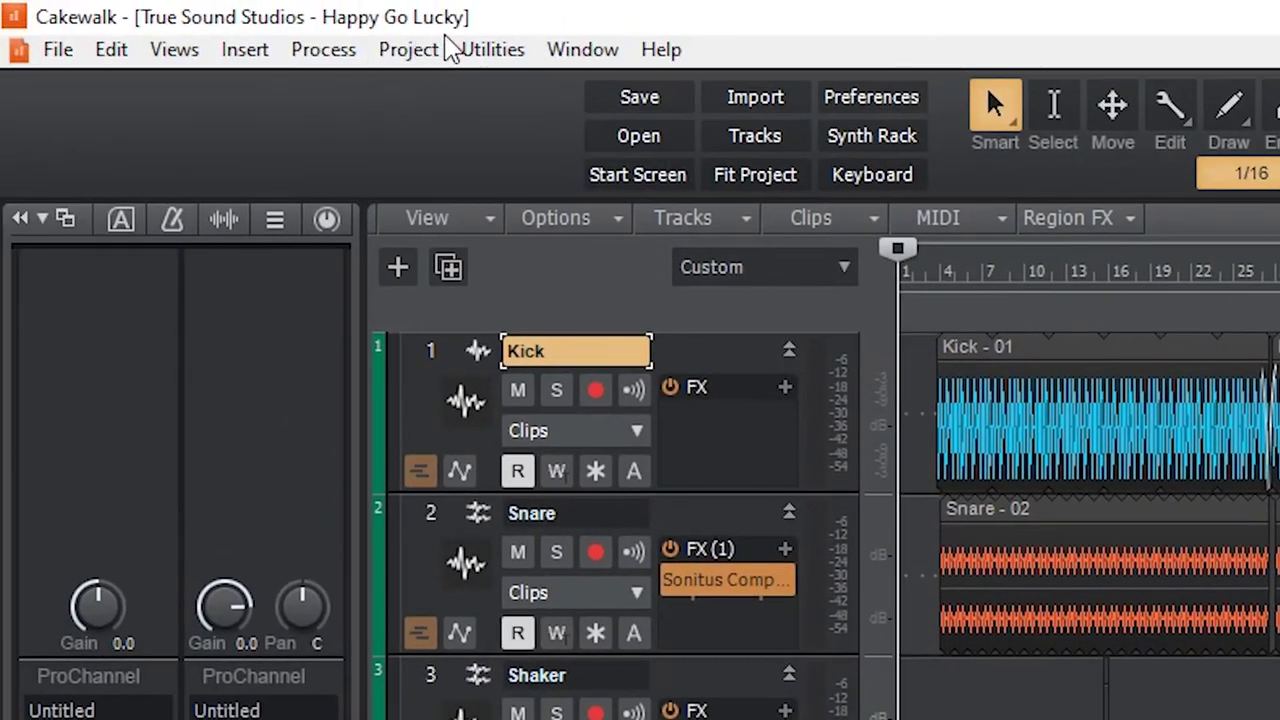
Step: In the Plug-in Manager, import SideshowFX UMC Setup.spp as a Mackie Control preset
{"action": "left_click", "coordinate": [490, 52]}
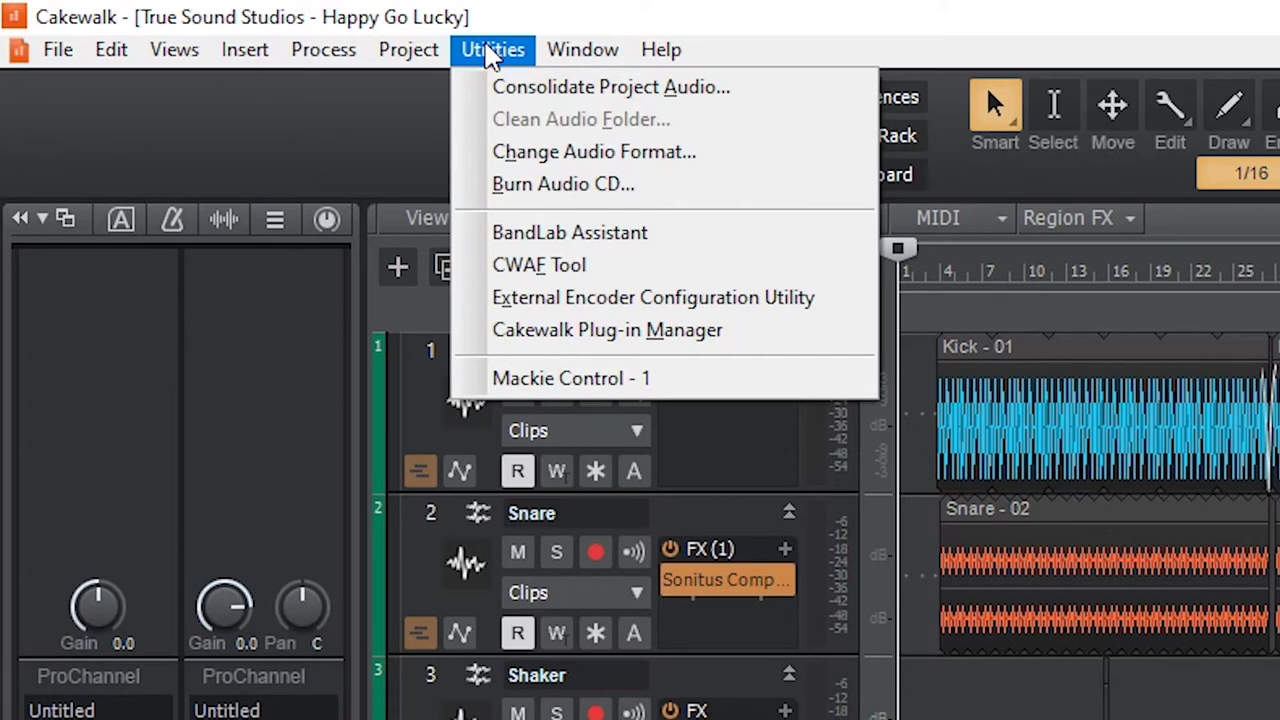
{"action": "left_click", "coordinate": [575, 331]}
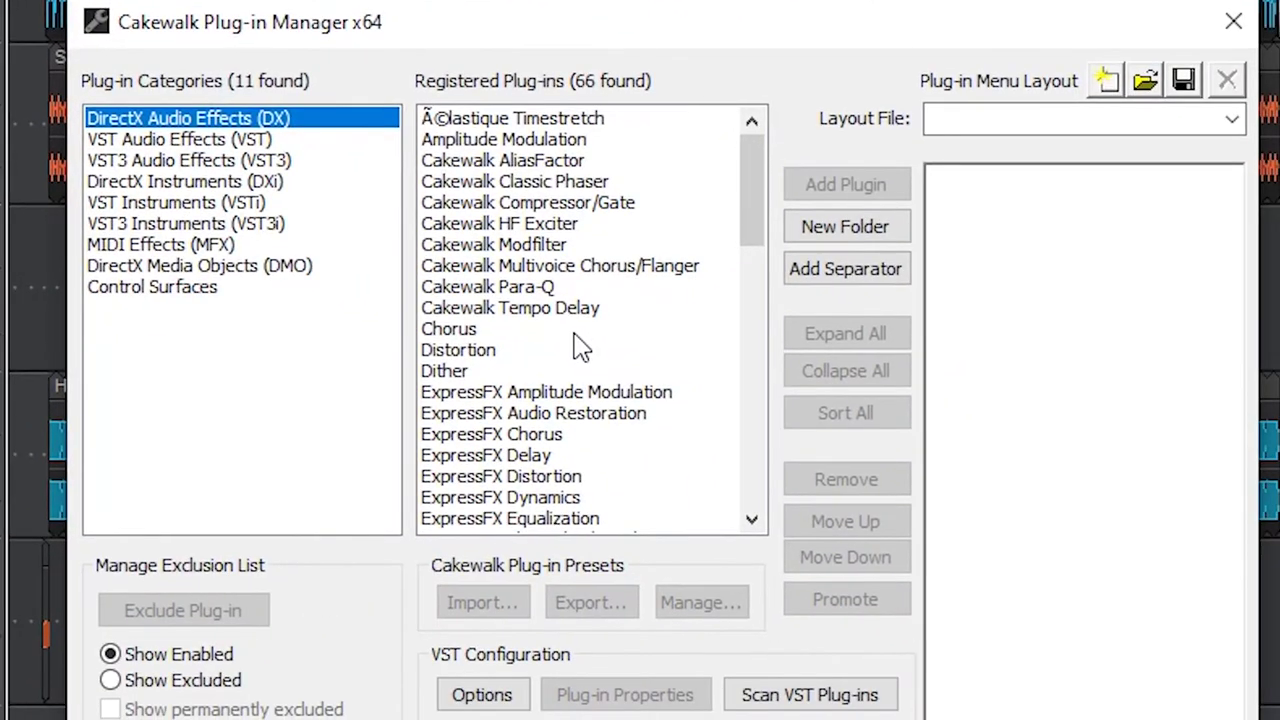
{"action": "left_click", "coordinate": [240, 299]}
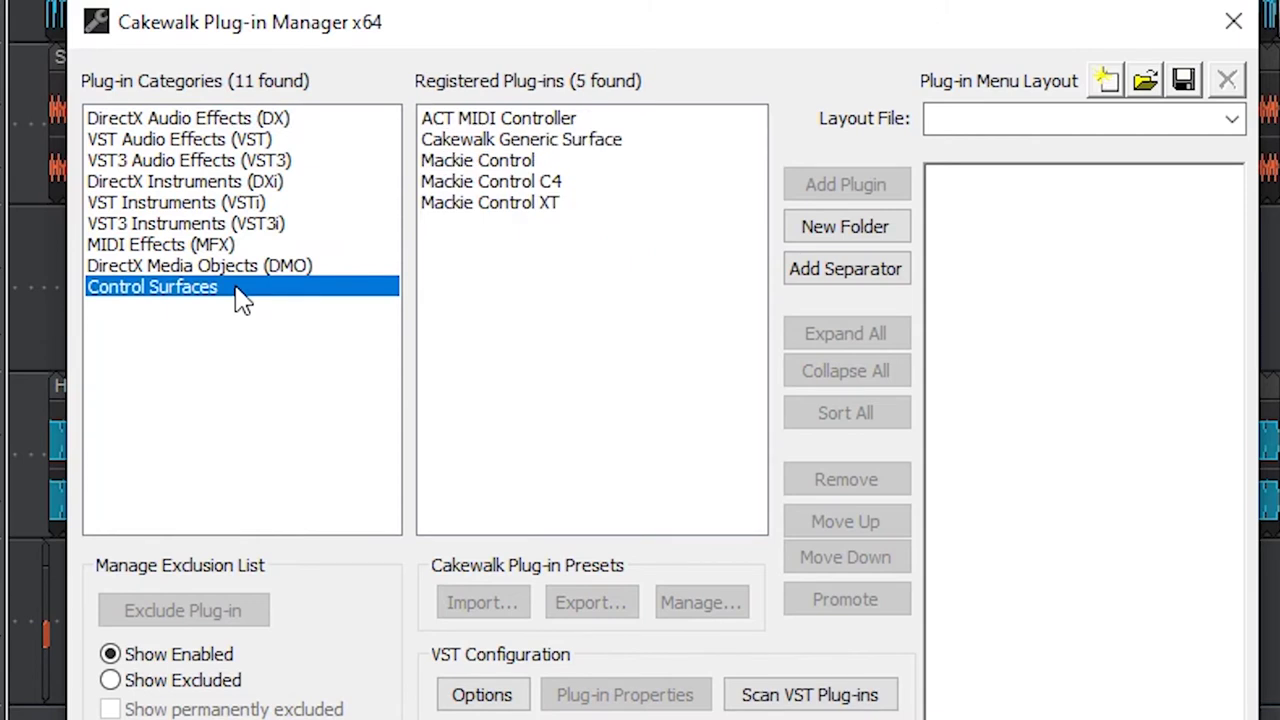
{"action": "left_click", "coordinate": [538, 167]}
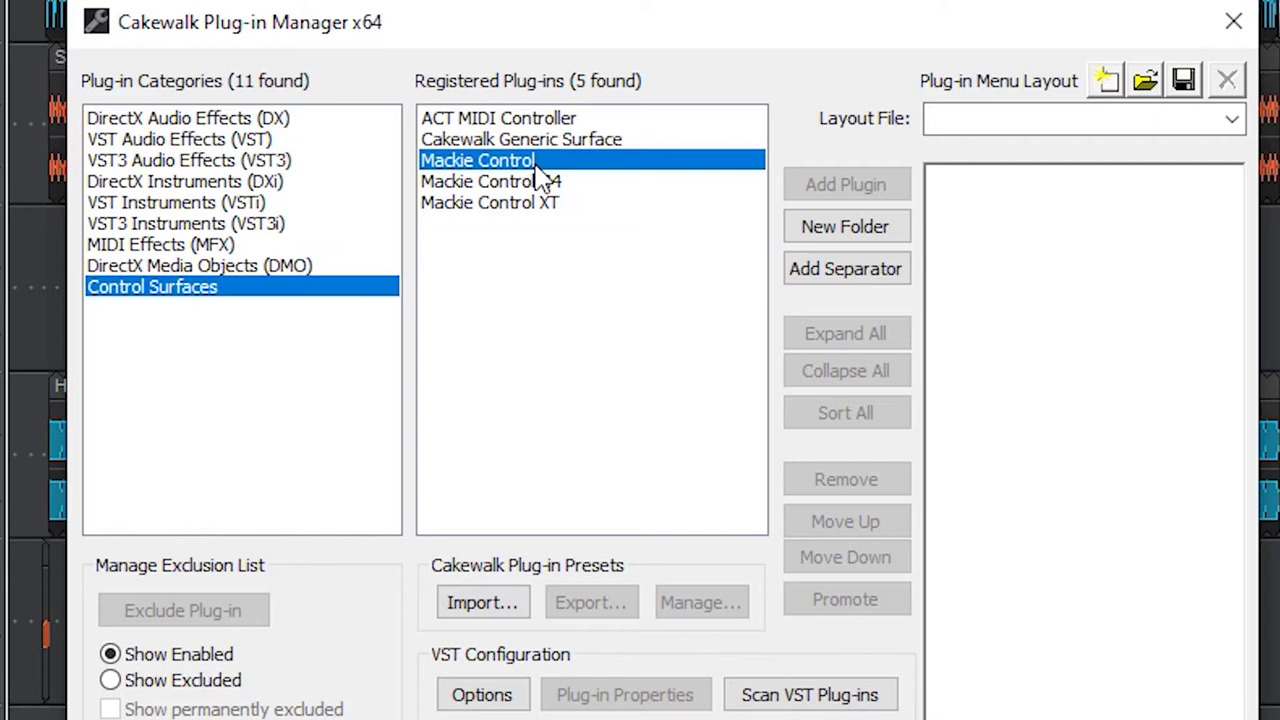
{"action": "left_click", "coordinate": [498, 605]}
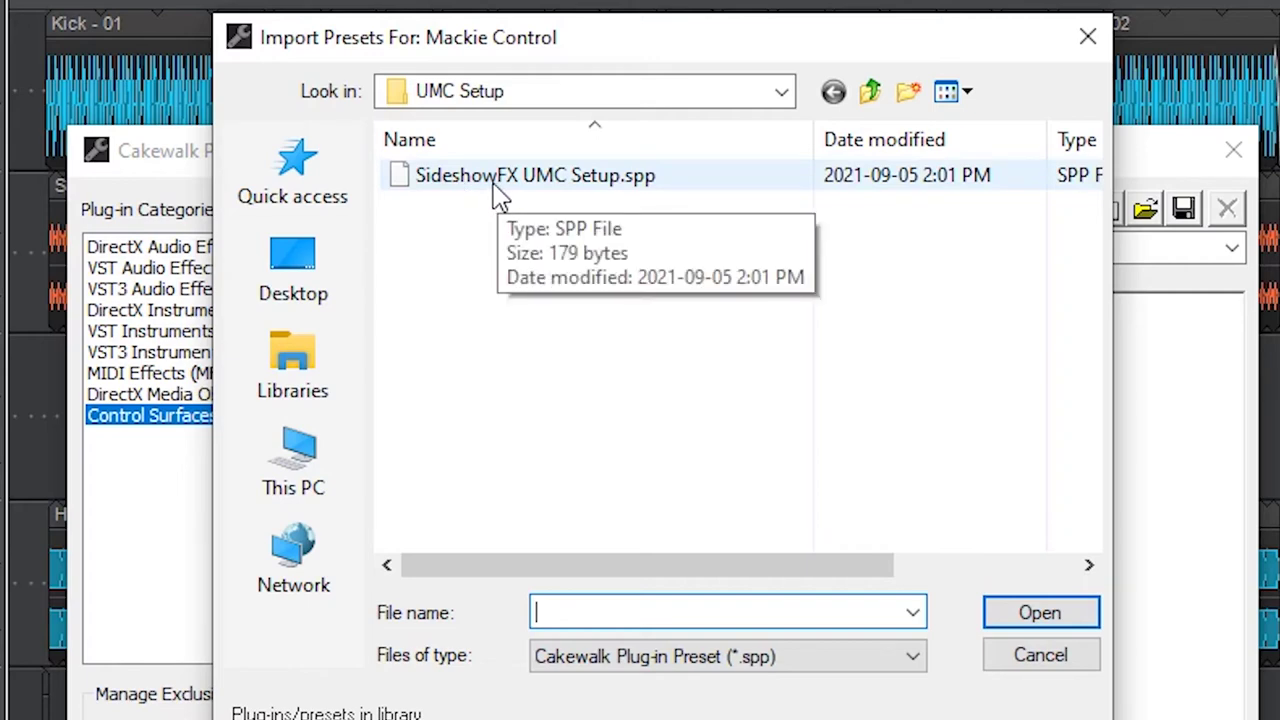
{"action": "left_click", "coordinate": [620, 195]}
{"action": "double_click", "coordinate": [620, 195]}
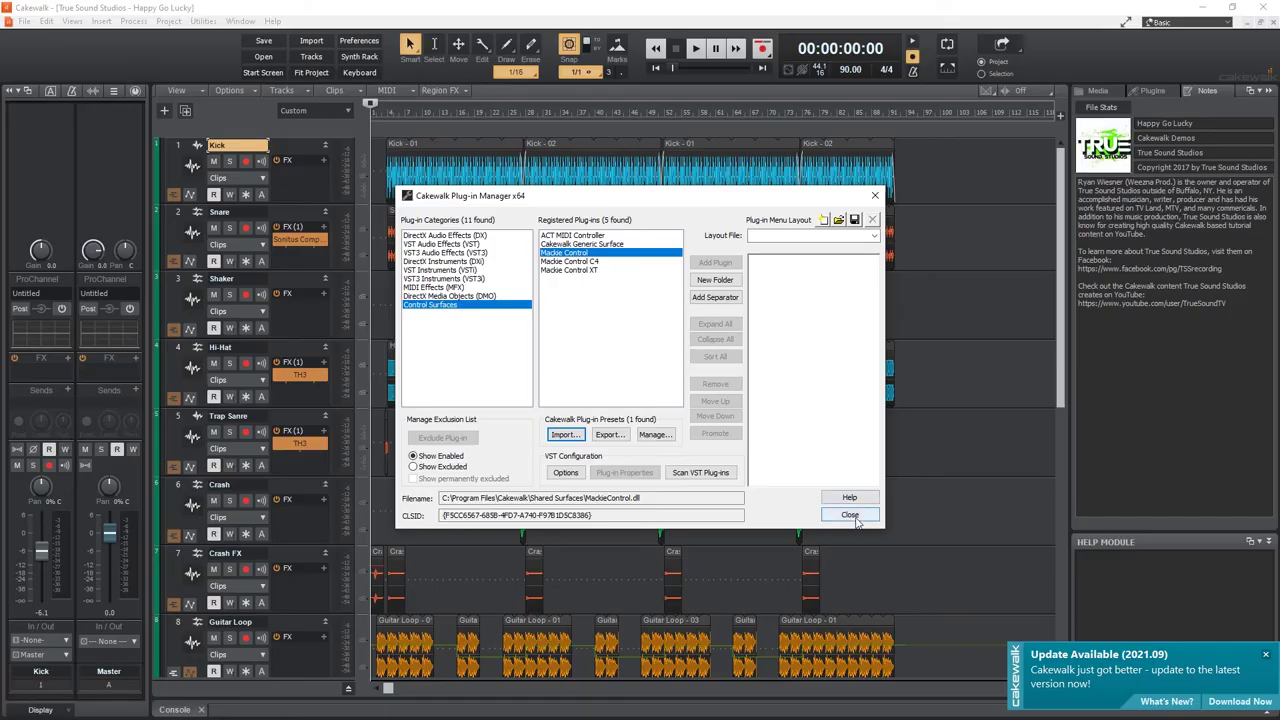
Step: In Mackie Control - 1 settings, assign F1 to Generate Metronome During Playback
{"action": "left_click", "coordinate": [1140, 719]}
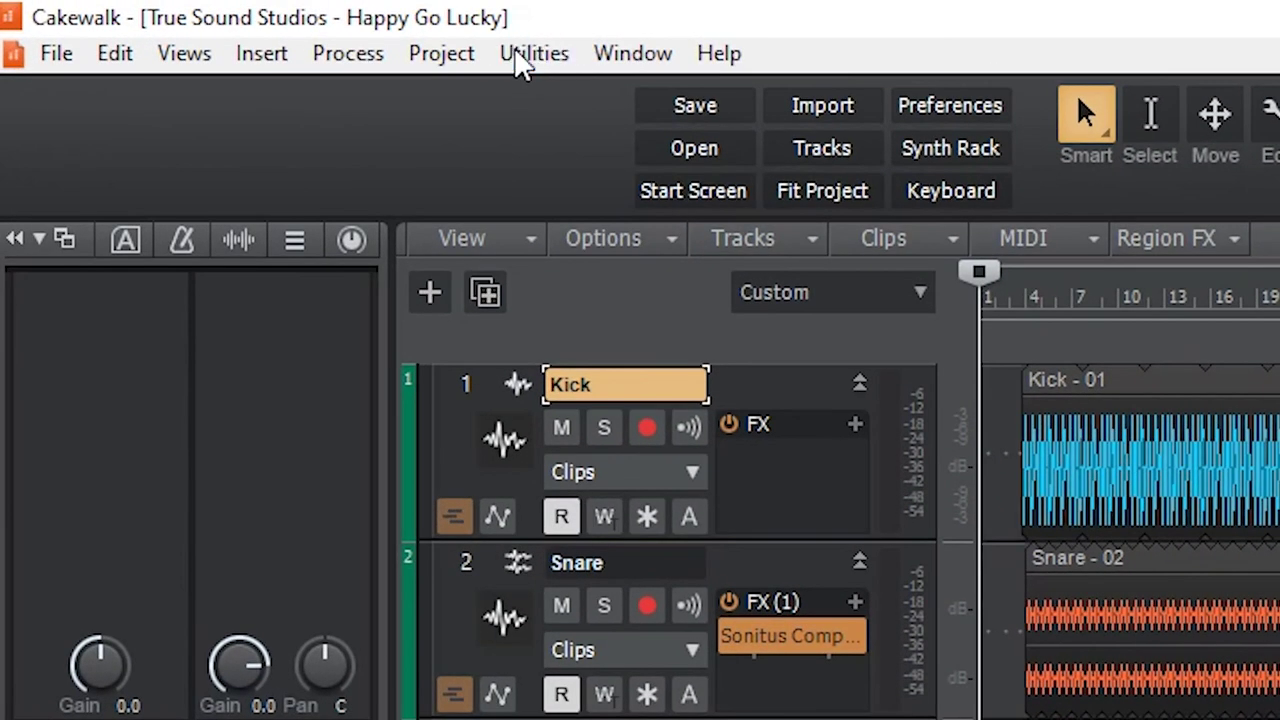
{"action": "left_click", "coordinate": [530, 55]}
{"action": "left_click", "coordinate": [648, 415]}
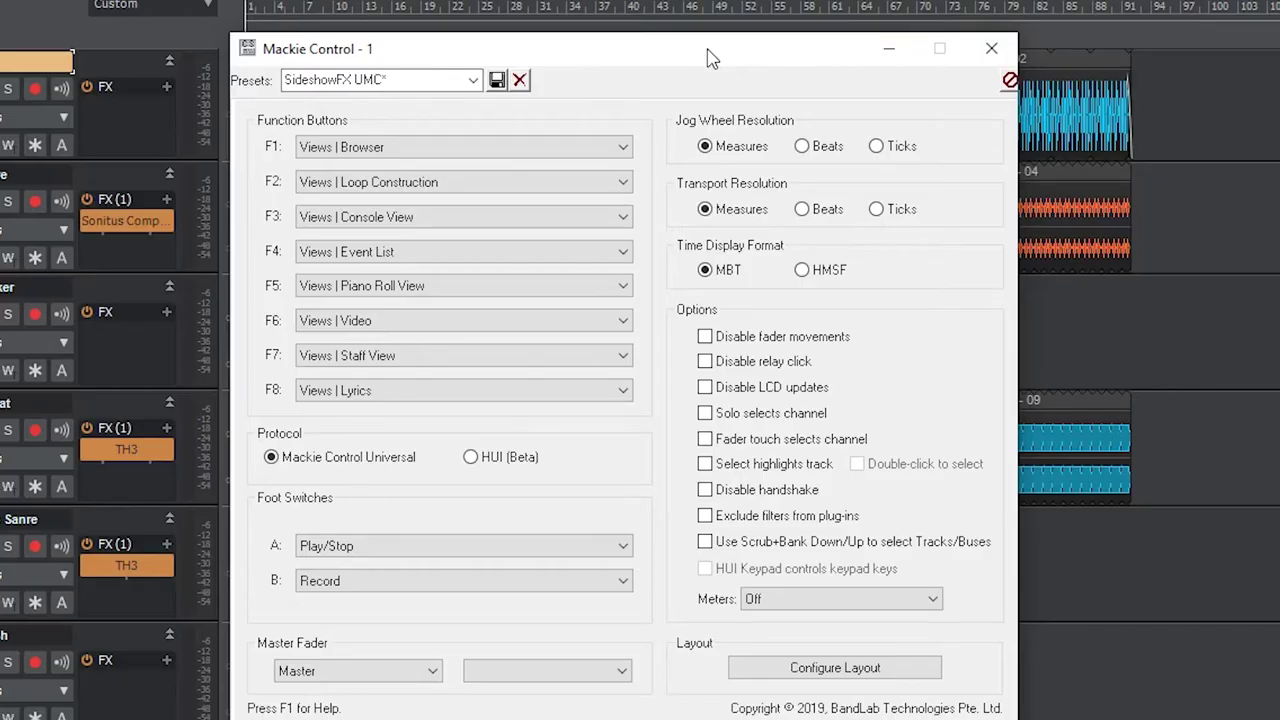
{"action": "left_click", "coordinate": [470, 149]}
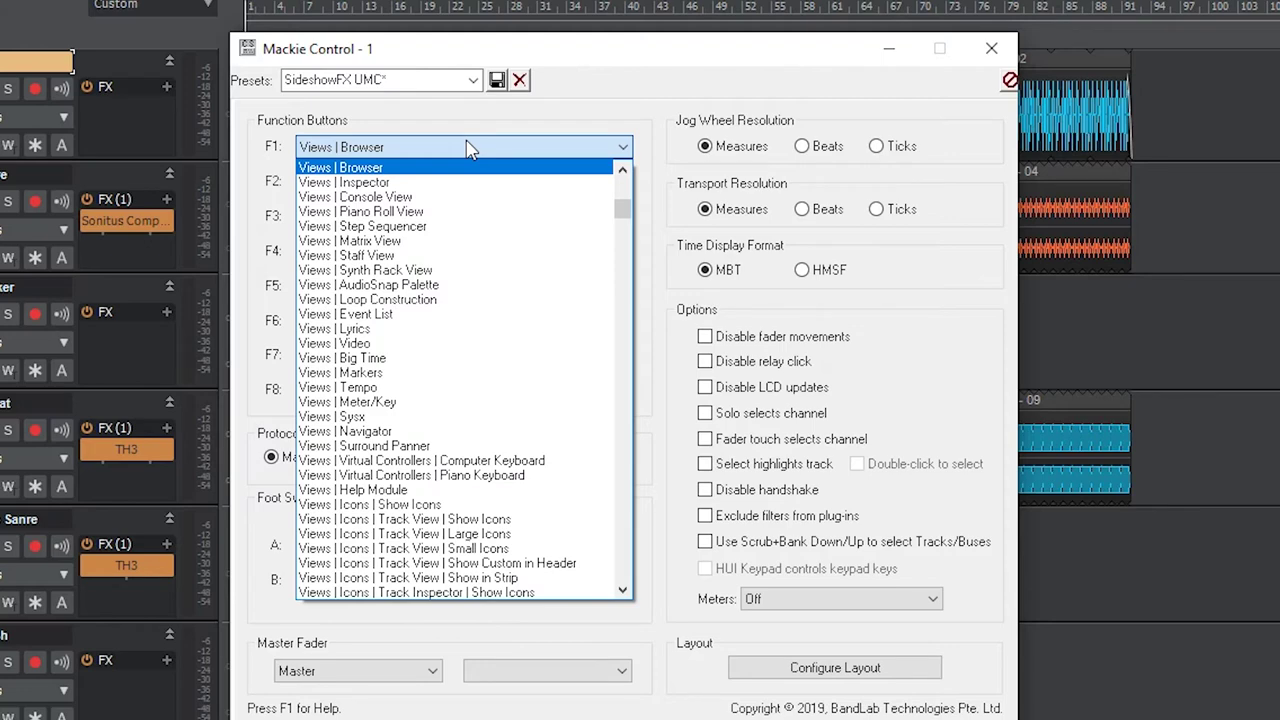
{"action": "scroll", "coordinate": [490, 215], "scroll_direction": "down", "scroll_amount": 10}
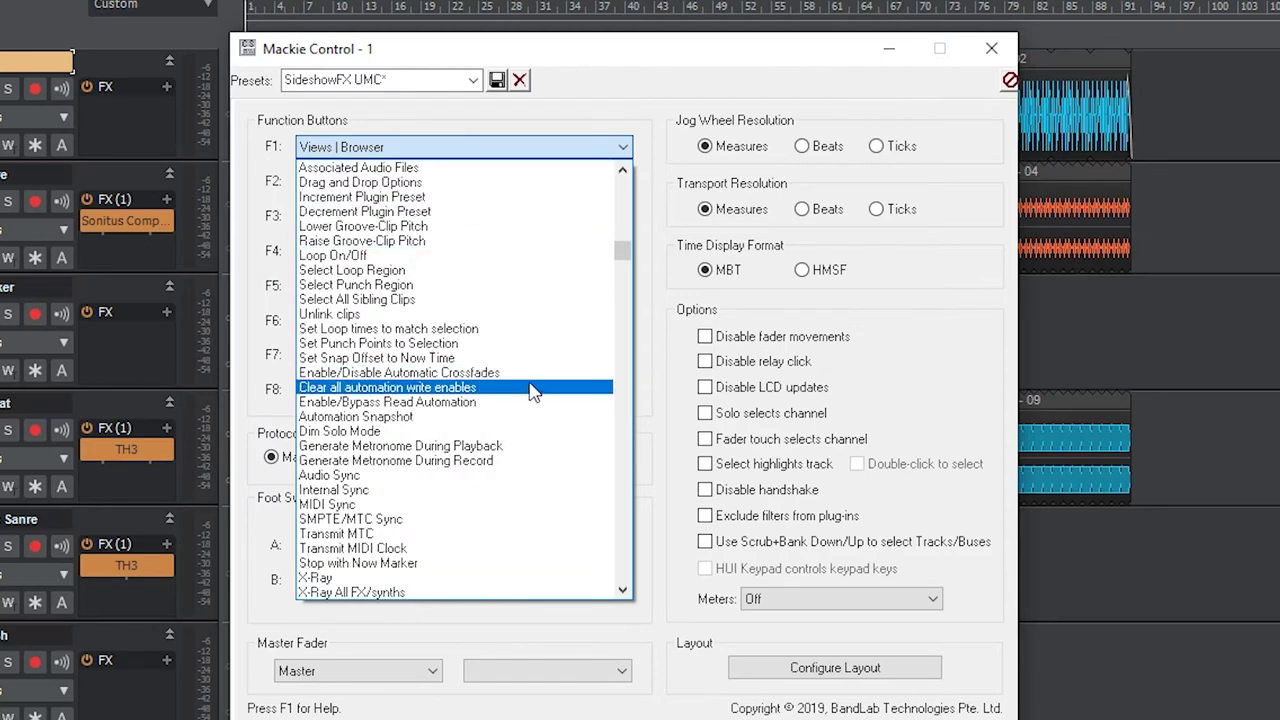
{"action": "left_click", "coordinate": [545, 446]}
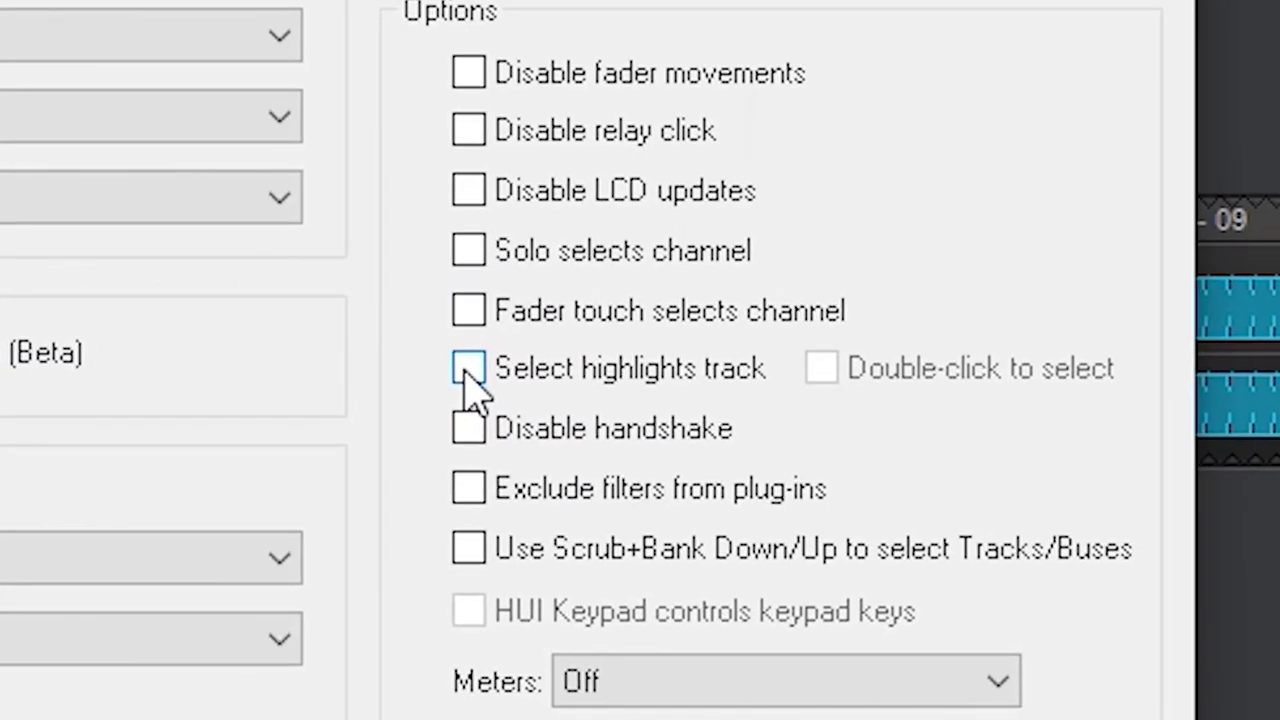
Step: Turn on Select highlights track and Disable handshake, and set Master Fader to Bus 1
{"action": "left_click", "coordinate": [468, 370]}
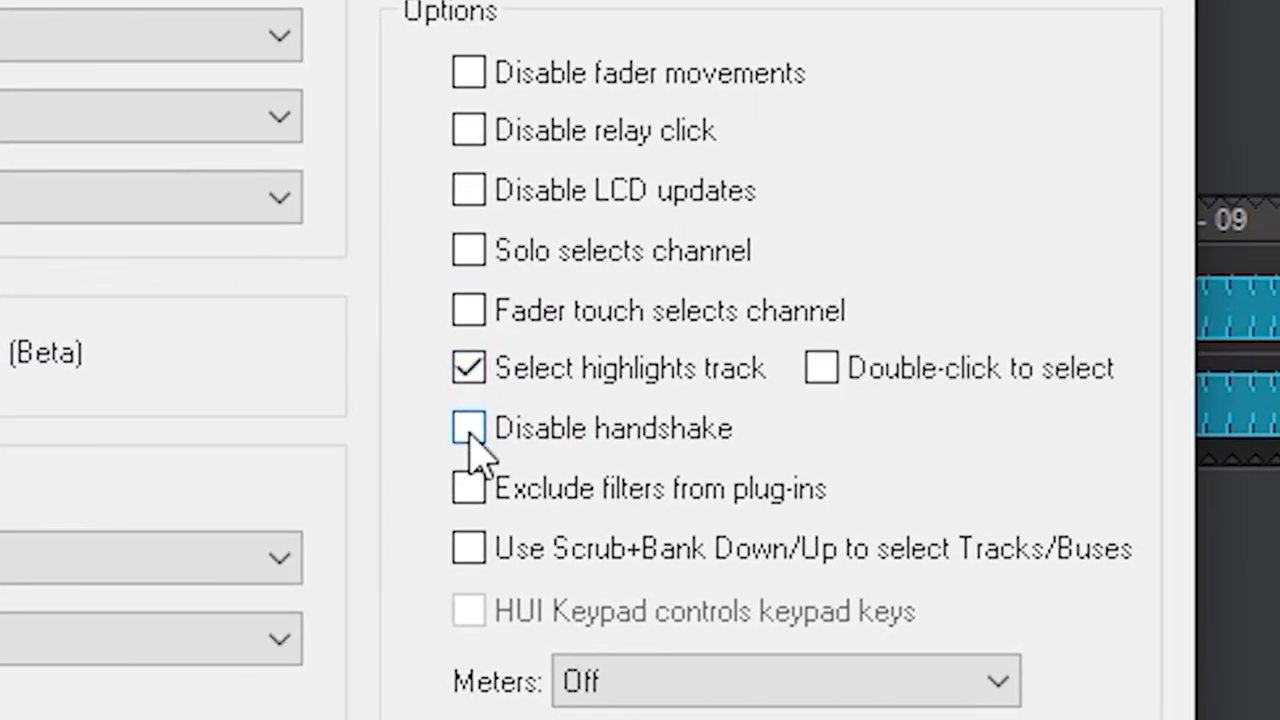
{"action": "left_click", "coordinate": [470, 430]}
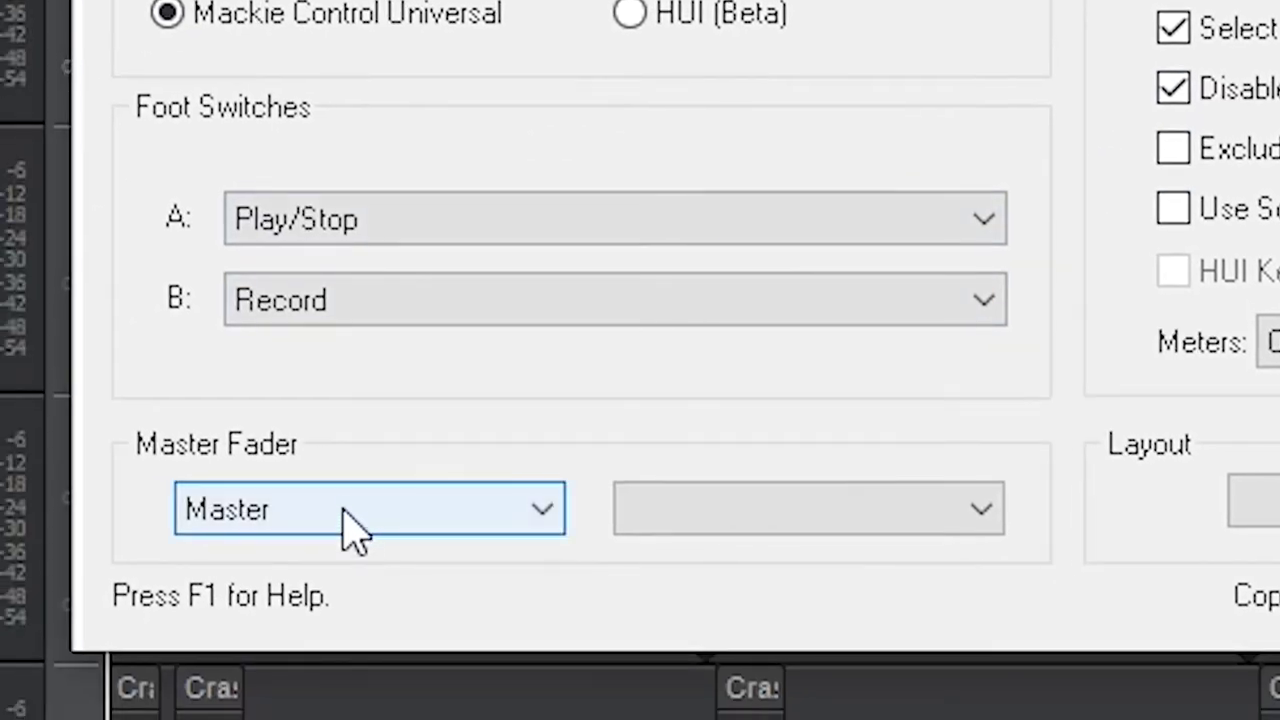
{"action": "left_click", "coordinate": [350, 515]}
{"action": "left_click", "coordinate": [366, 558]}
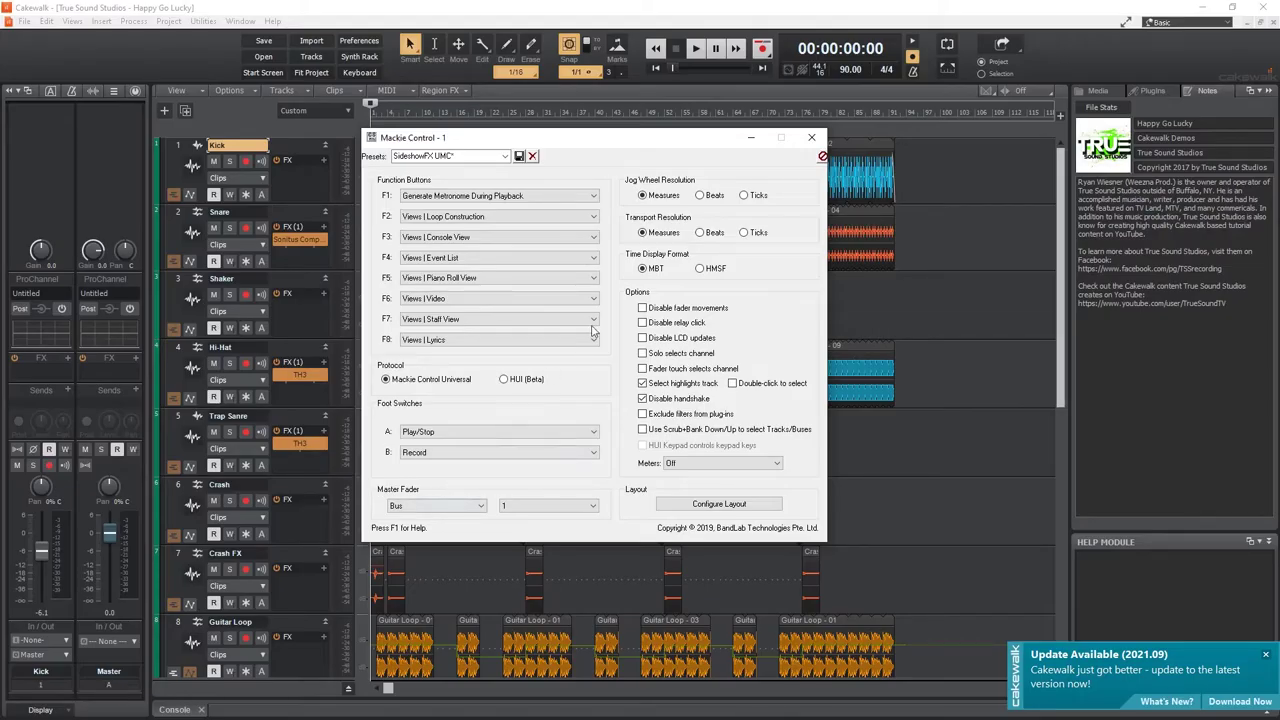
{"action": "left_click", "coordinate": [811, 137]}
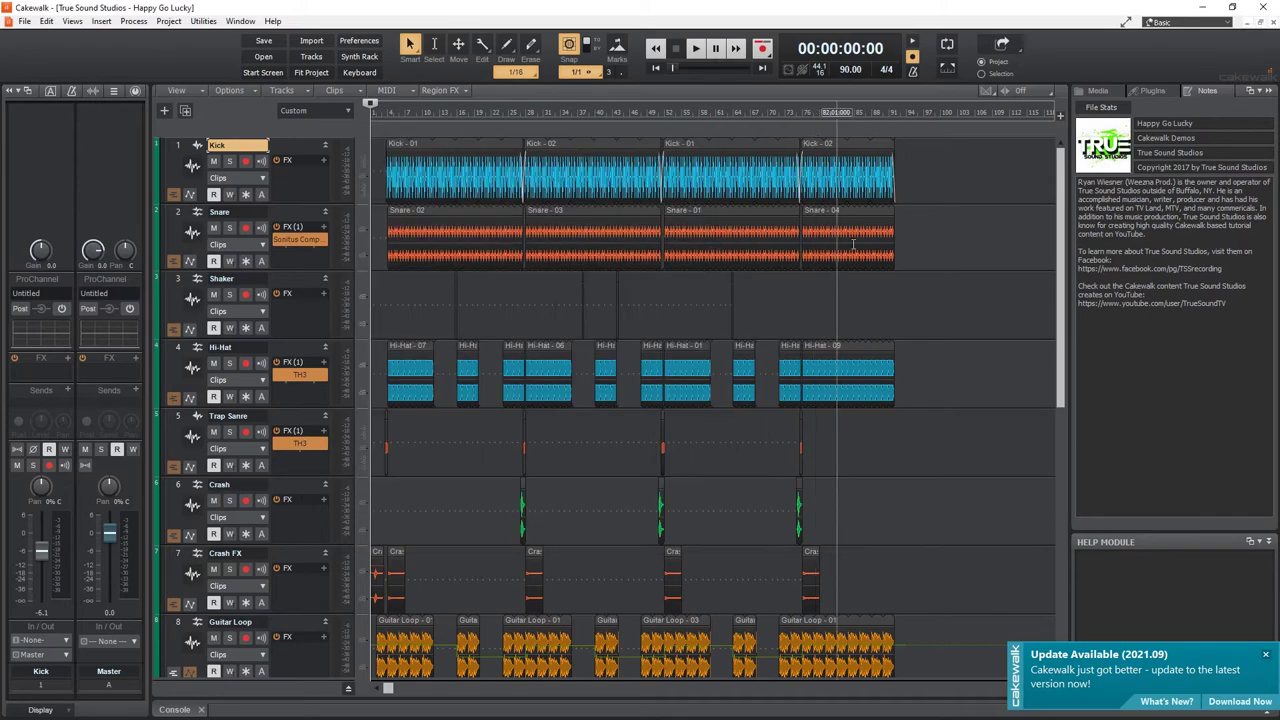
Step: Open the MIDI Grfx folder in File Explorer and show the navigation pane
{"action": "left_click", "coordinate": [1201, 10]}
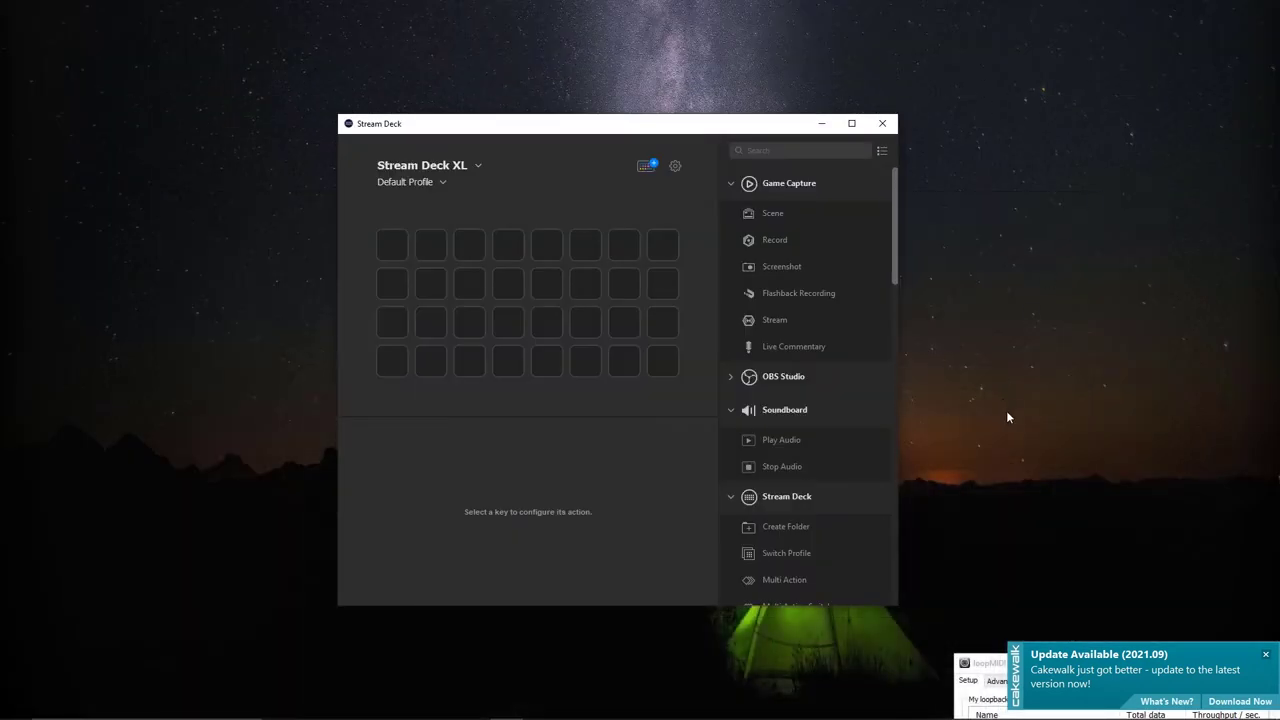
{"action": "mouse_move", "coordinate": [343, 706]}
{"action": "left_click", "coordinate": [289, 667]}
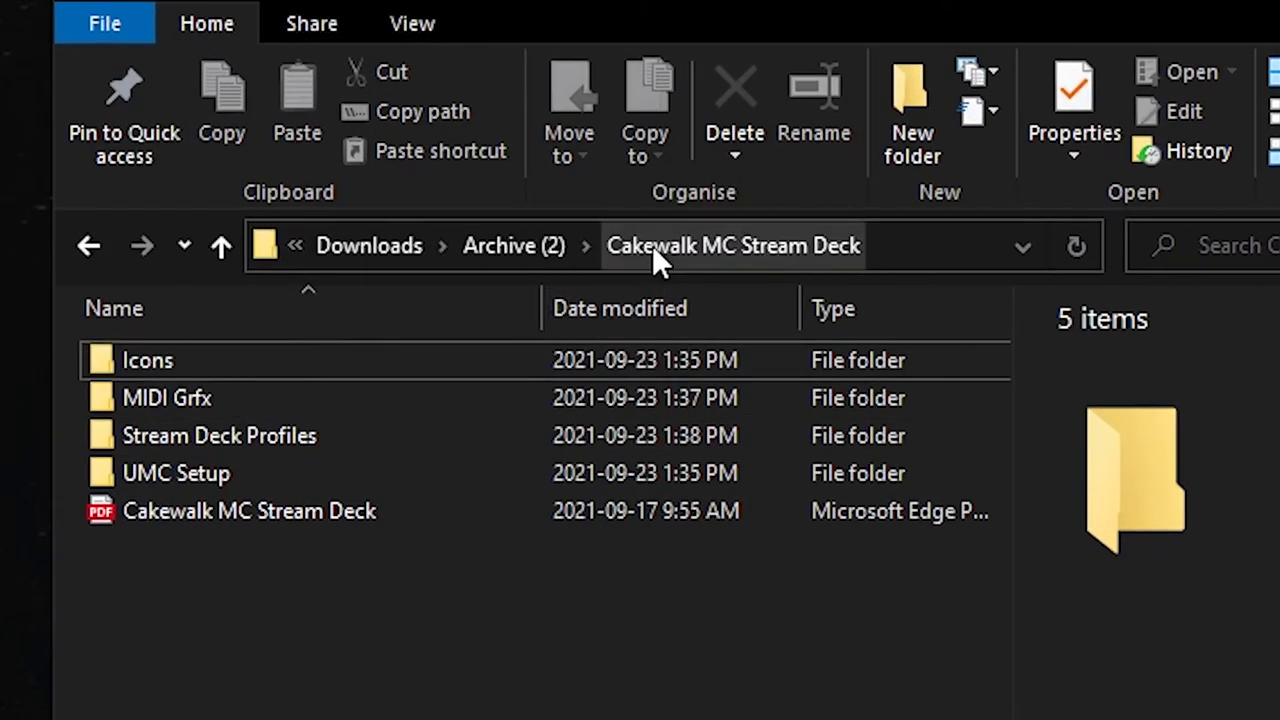
{"action": "key", "text": "alt+Tab"}
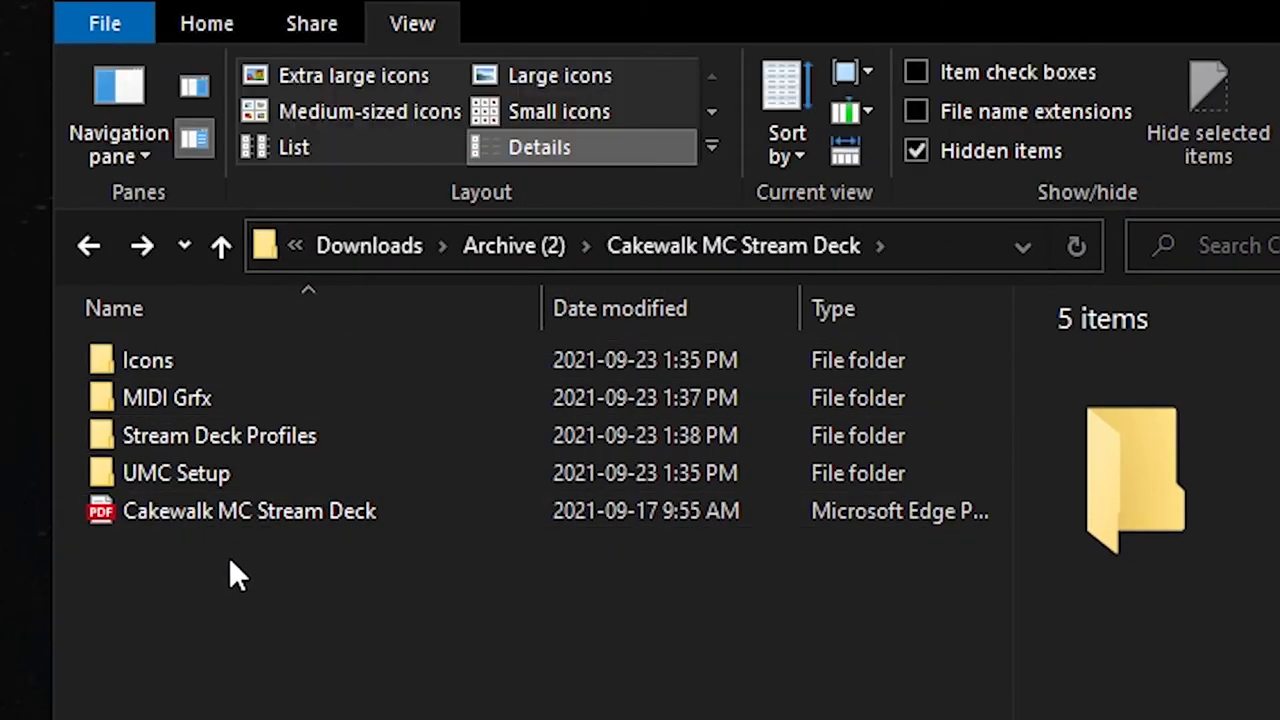
{"action": "double_click", "coordinate": [168, 397]}
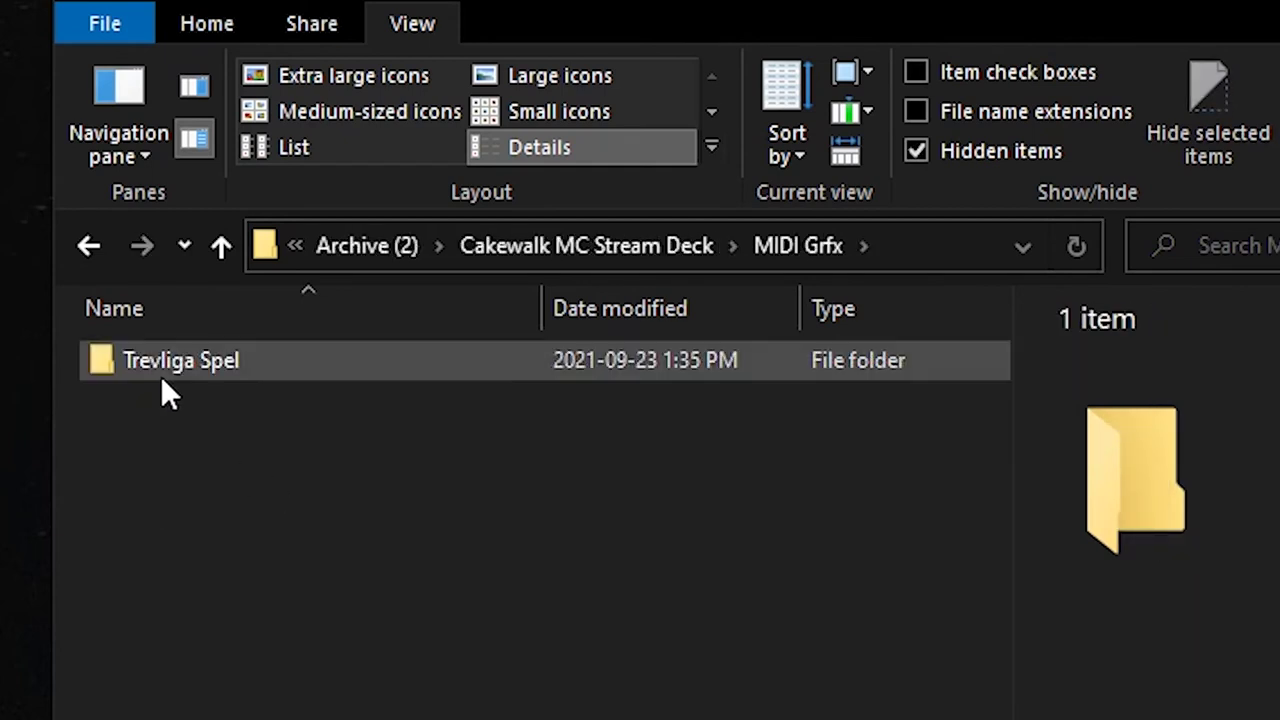
{"action": "mouse_move", "coordinate": [165, 380]}
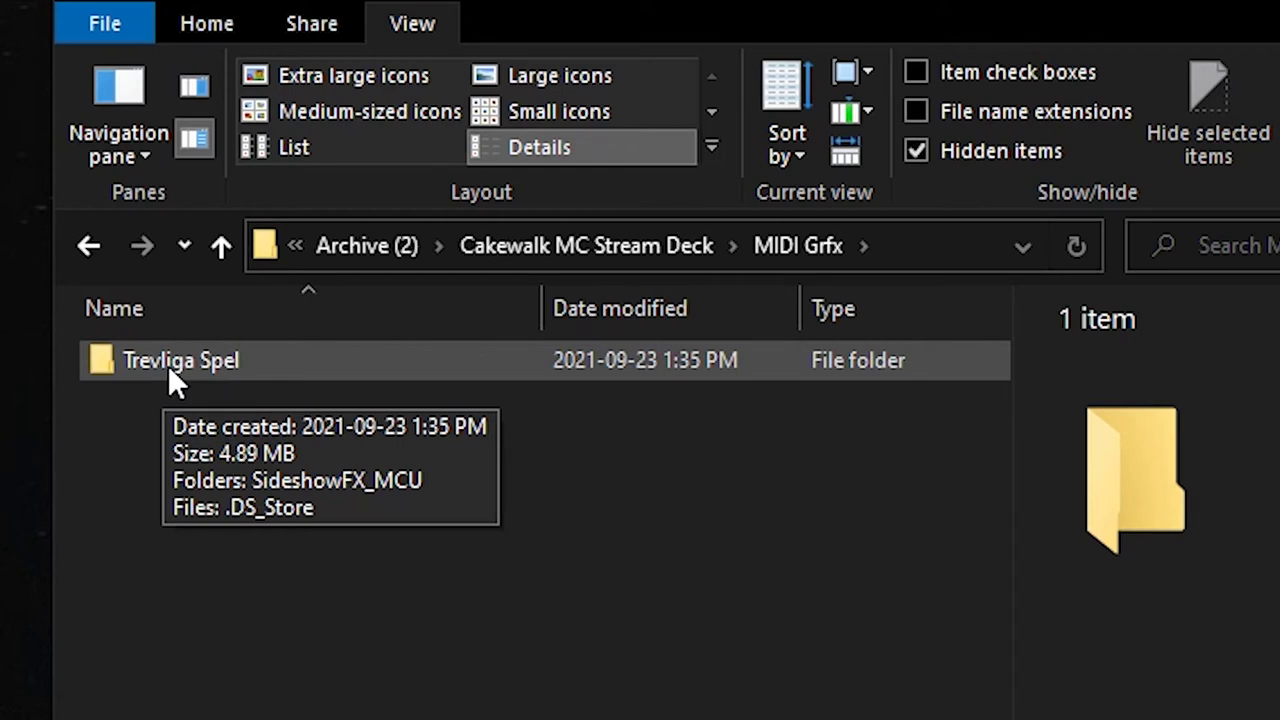
{"action": "left_click", "coordinate": [119, 145]}
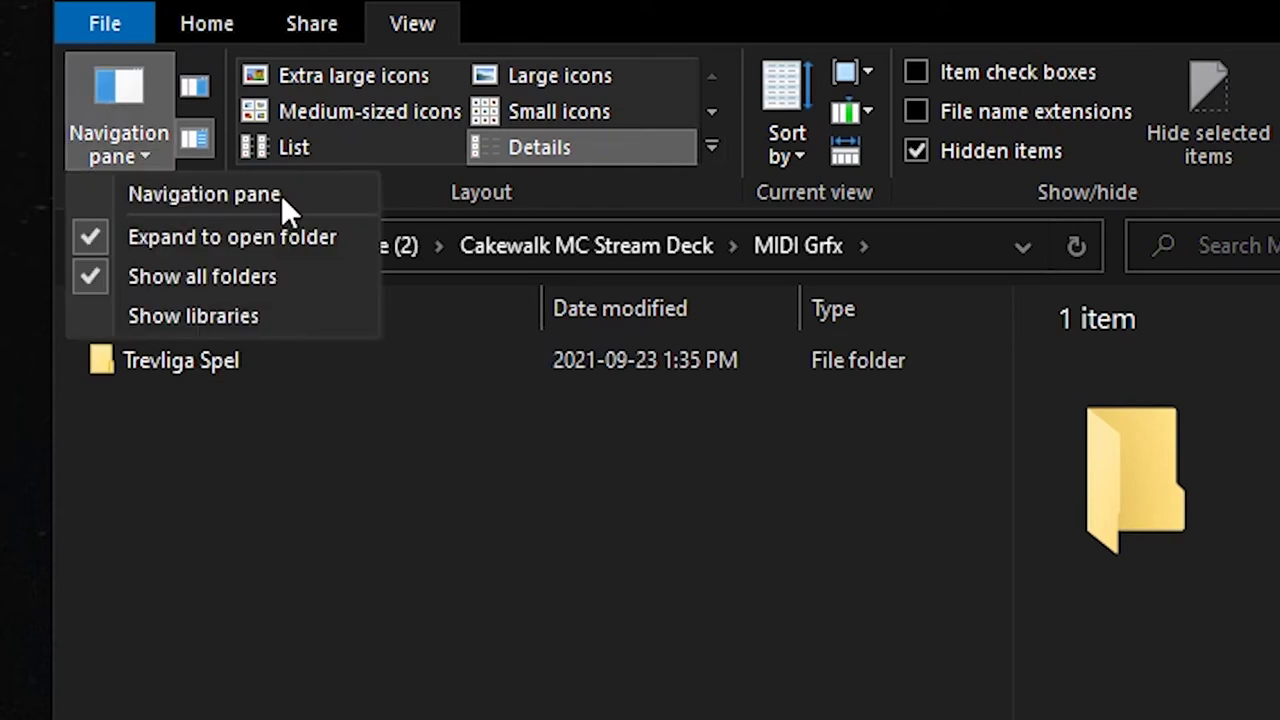
{"action": "left_click", "coordinate": [184, 193]}
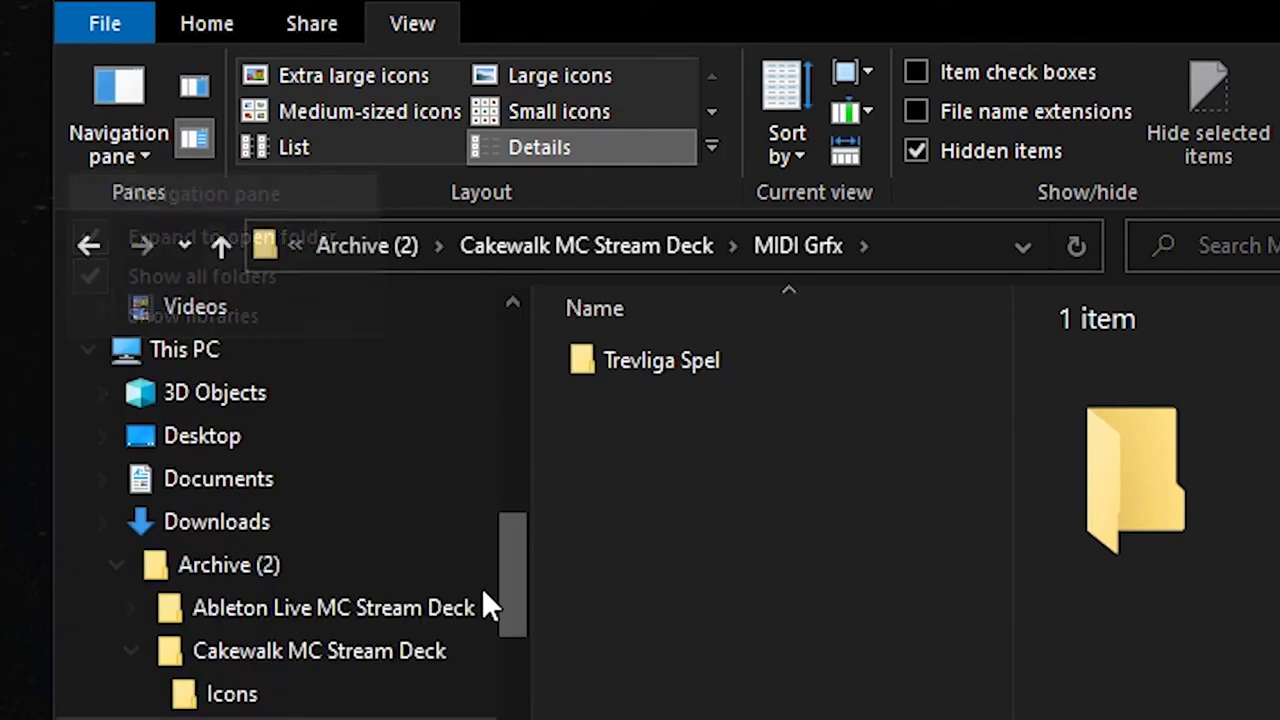
Step: Collapse Archive (2), drag Trevliga Spel onto Documents, and open Documents
{"action": "left_click", "coordinate": [117, 565]}
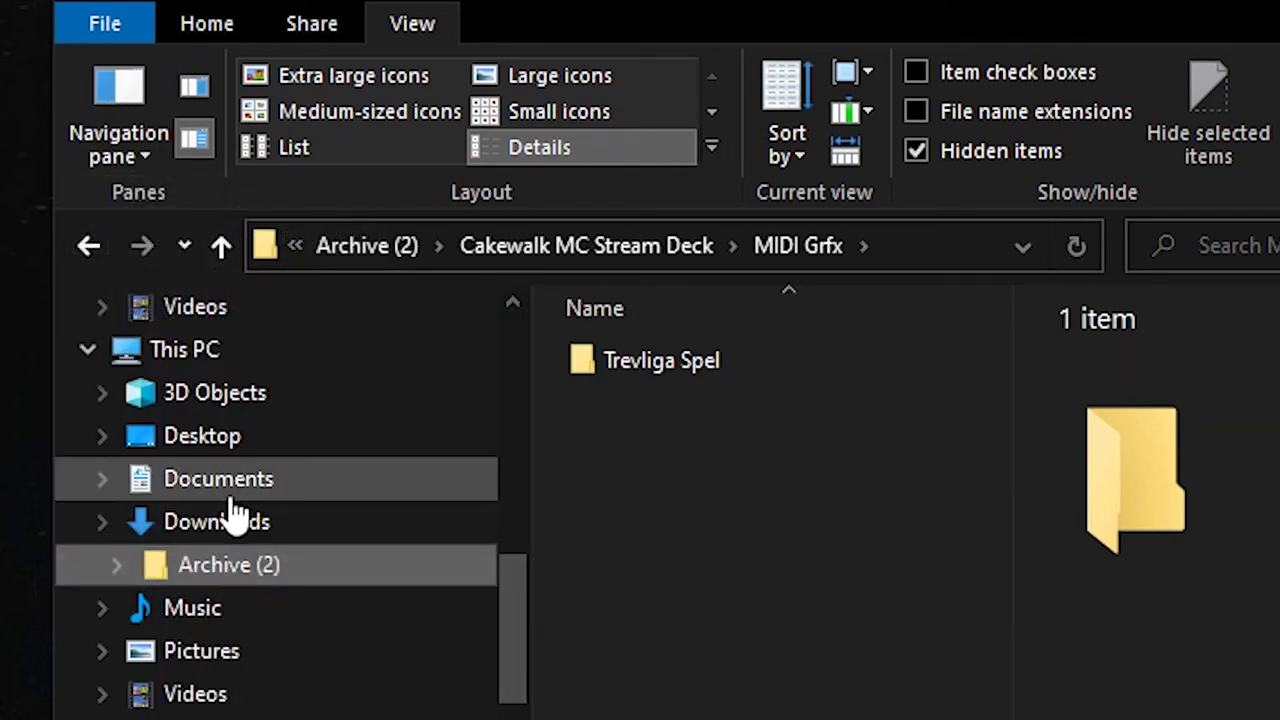
{"action": "left_click", "coordinate": [651, 360]}
{"action": "left_click_drag", "start_coordinate": [651, 362], "coordinate": [677, 514]}
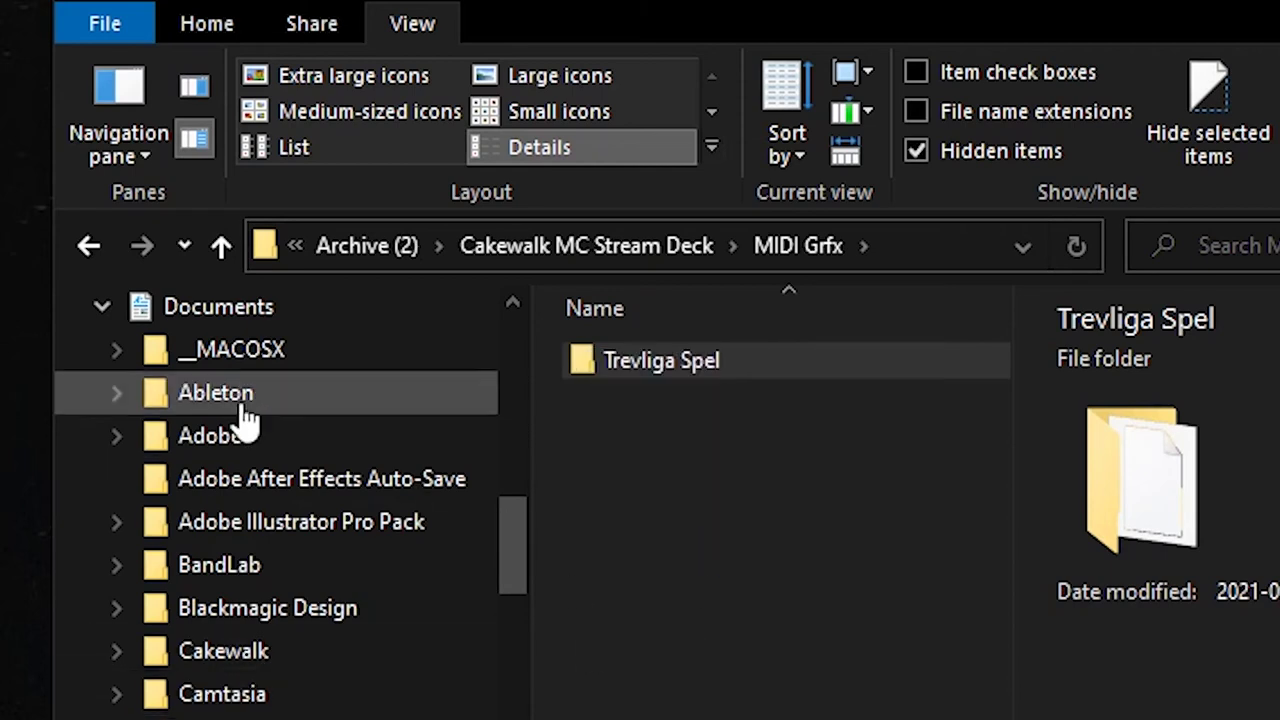
{"action": "left_click", "coordinate": [212, 310]}
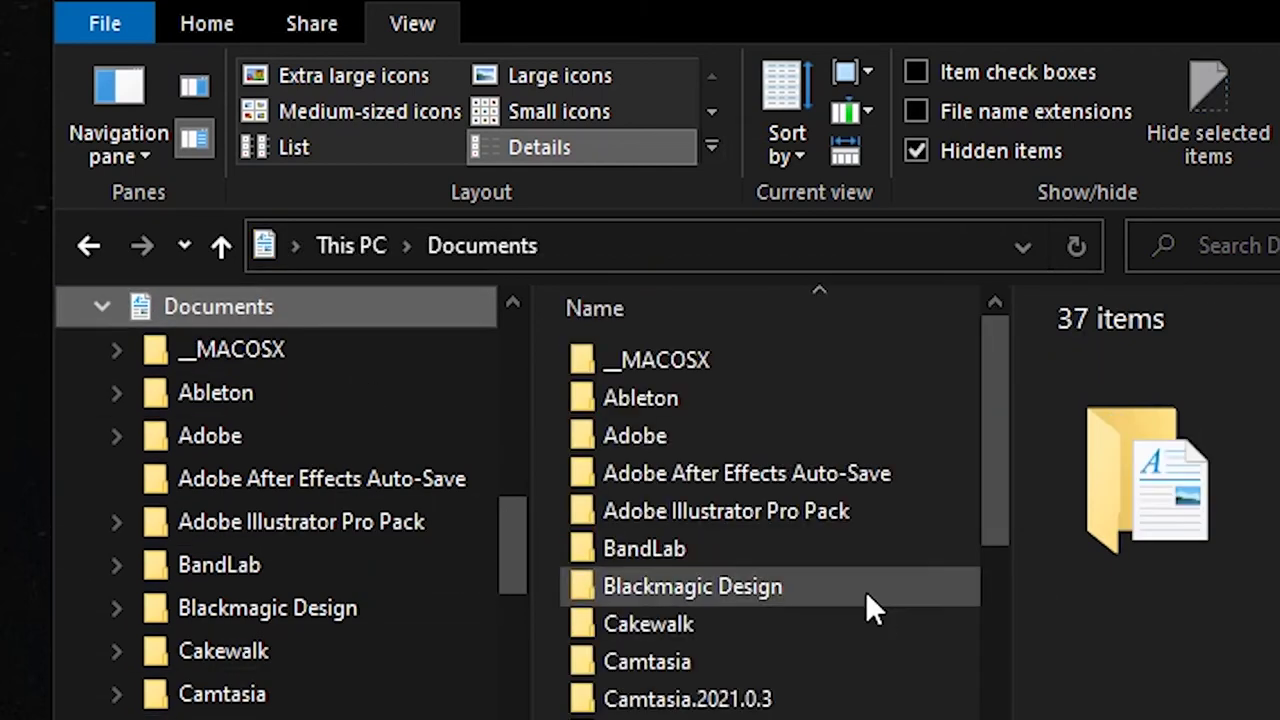
{"action": "left_click_drag", "start_coordinate": [991, 443], "coordinate": [659, 619]}
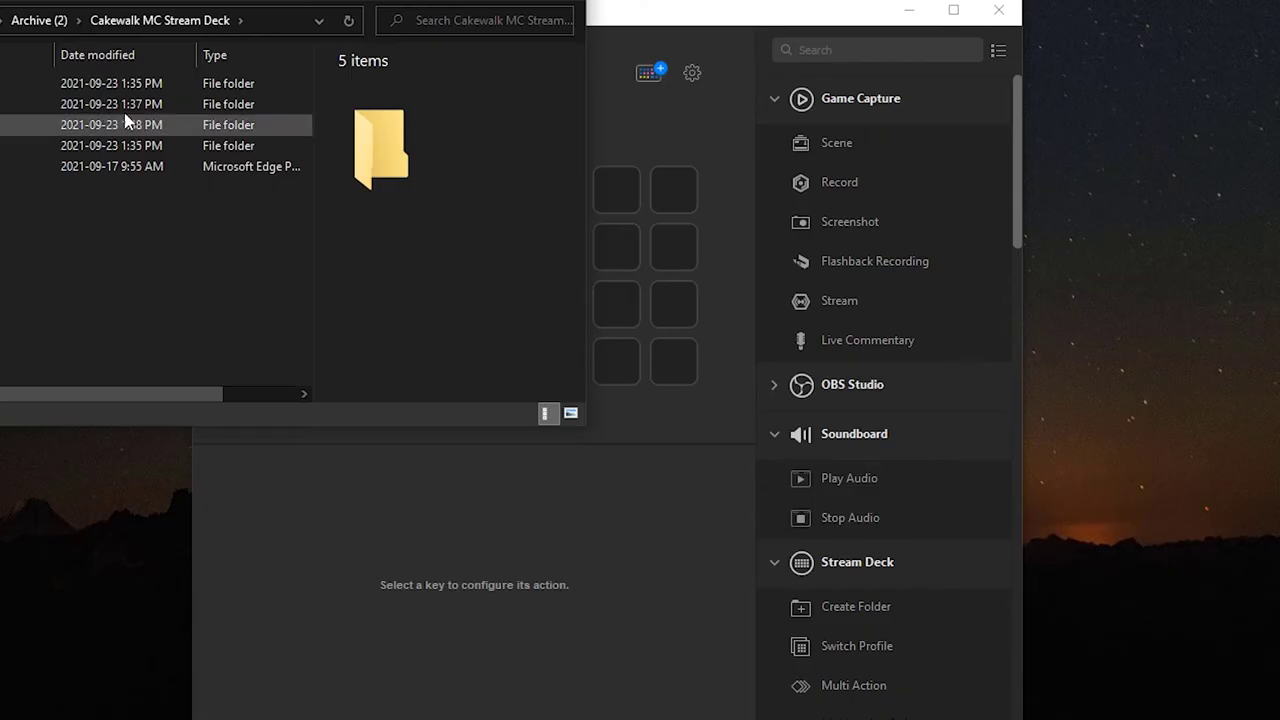
Step: Import the Cakewalk MC XL Win profile from the Stream Deck Profiles folder via Preferences' Profiles list
{"action": "left_click", "coordinate": [714, 30]}
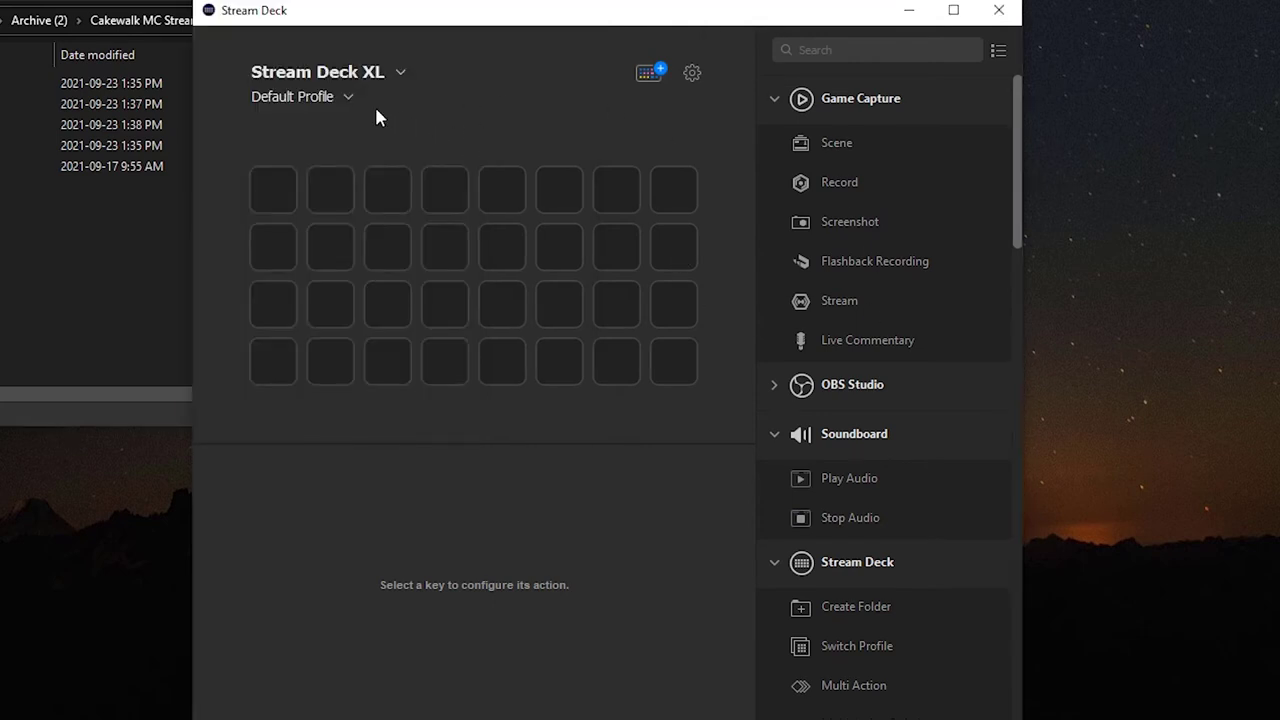
{"action": "left_click", "coordinate": [692, 74]}
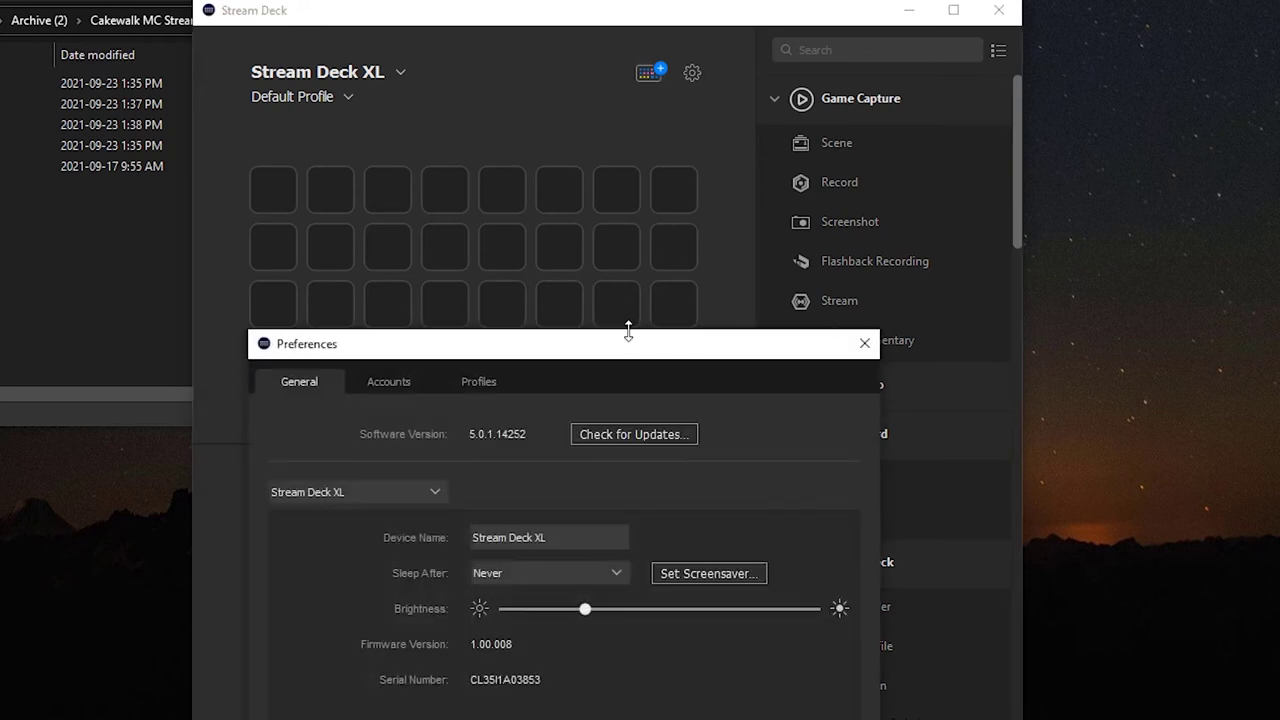
{"action": "left_click_drag", "start_coordinate": [617, 352], "coordinate": [642, 141]}
{"action": "left_click", "coordinate": [472, 176]}
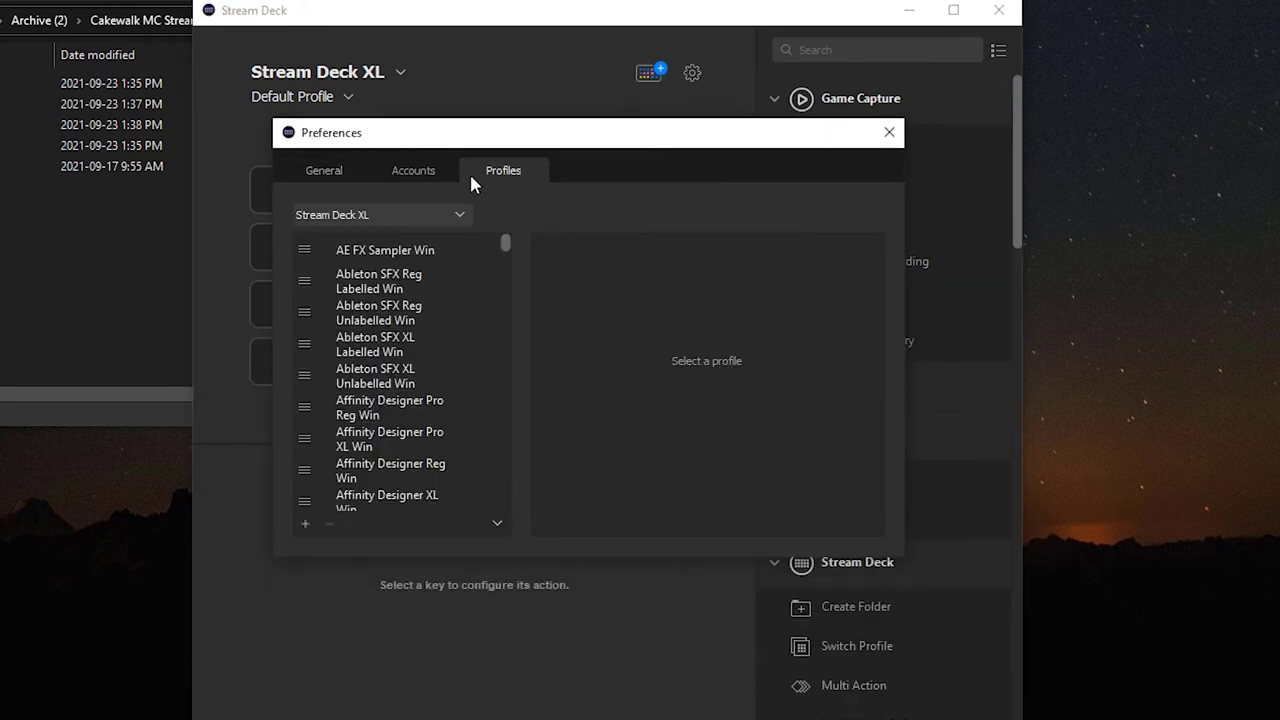
{"action": "left_click", "coordinate": [497, 524]}
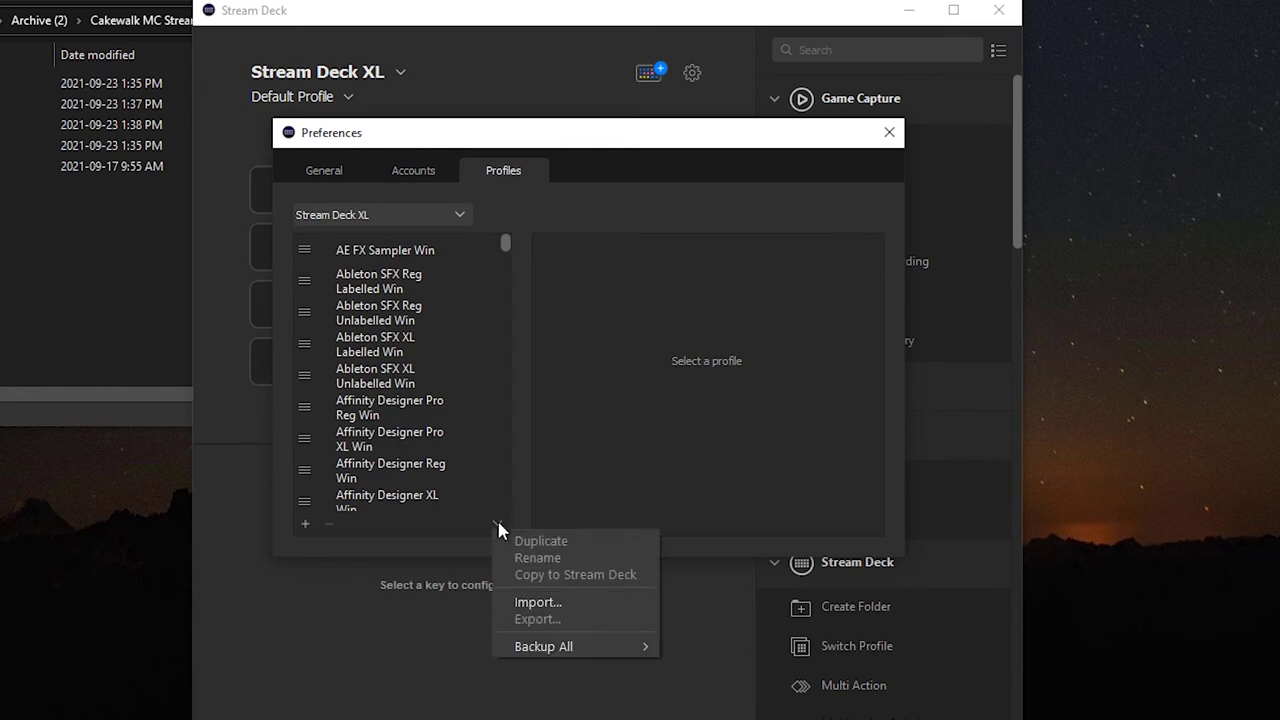
{"action": "left_click", "coordinate": [583, 607]}
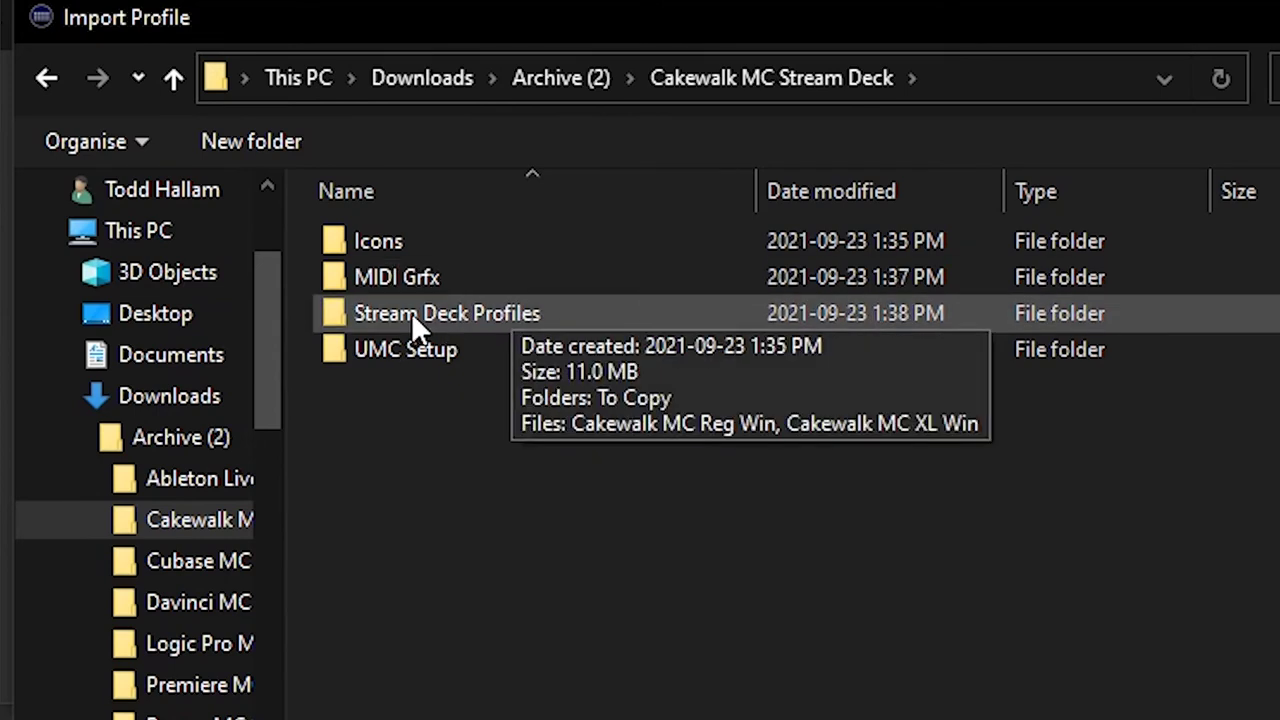
{"action": "double_click", "coordinate": [411, 312]}
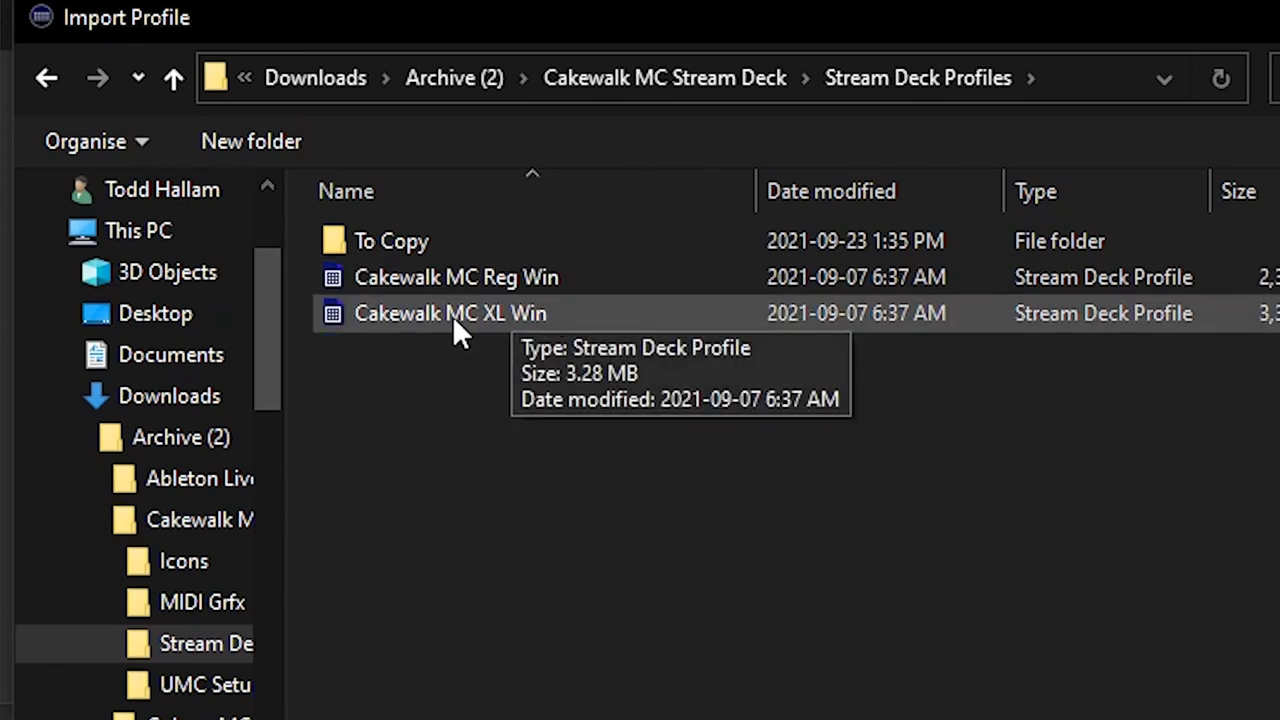
{"action": "left_click", "coordinate": [387, 315]}
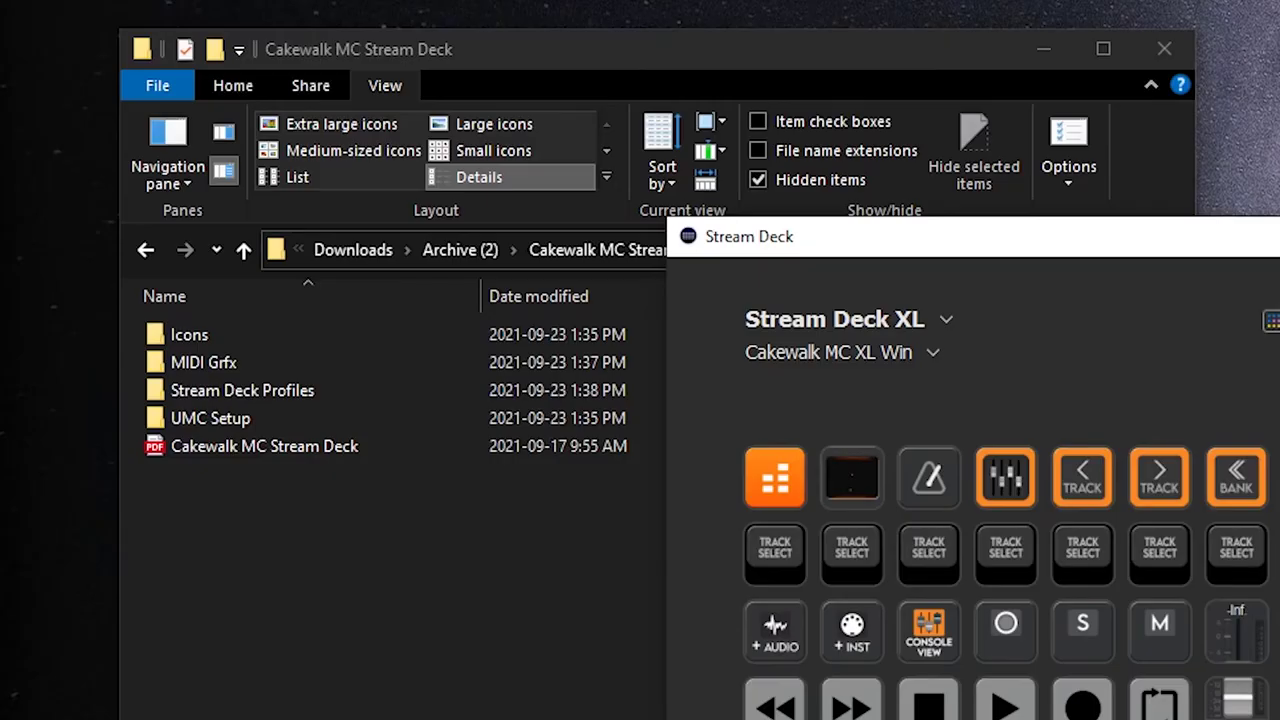
Step: Open Stream Deck Profiles > To Copy in File Explorer to show the Reg and XL to-Copy profiles
{"action": "left_click", "coordinate": [326, 504]}
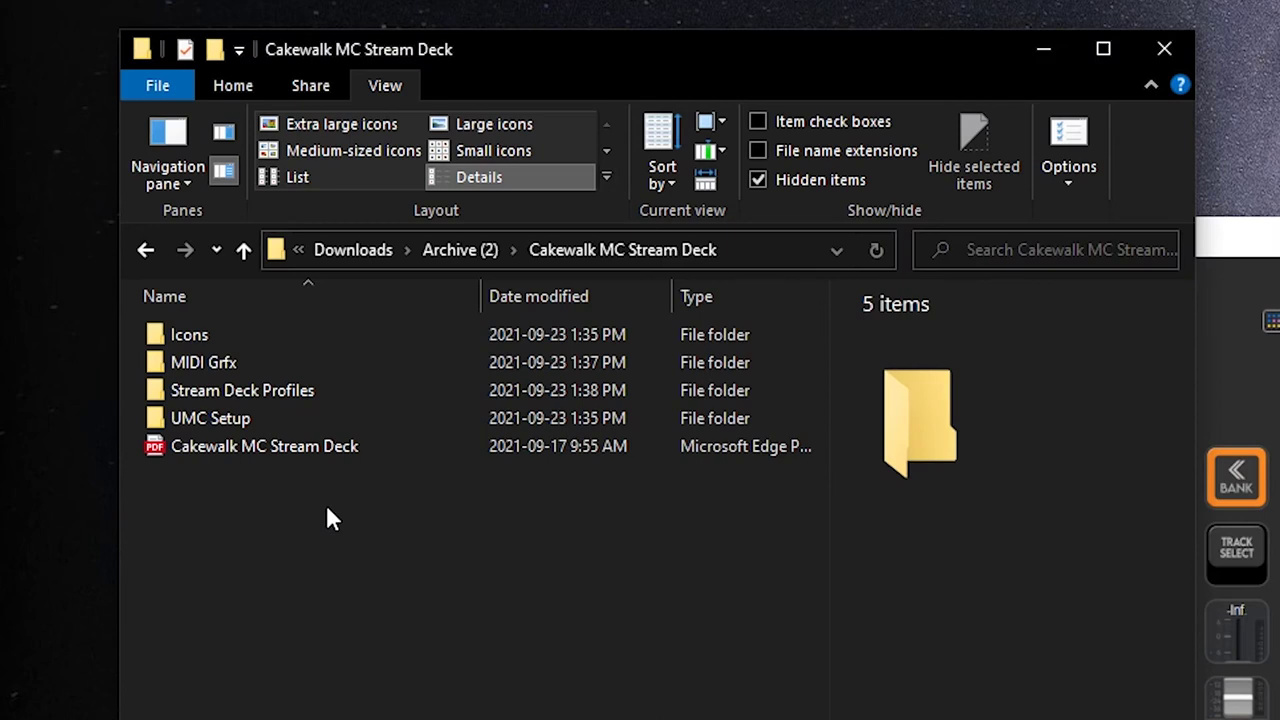
{"action": "left_click", "coordinate": [253, 395]}
{"action": "double_click", "coordinate": [253, 395]}
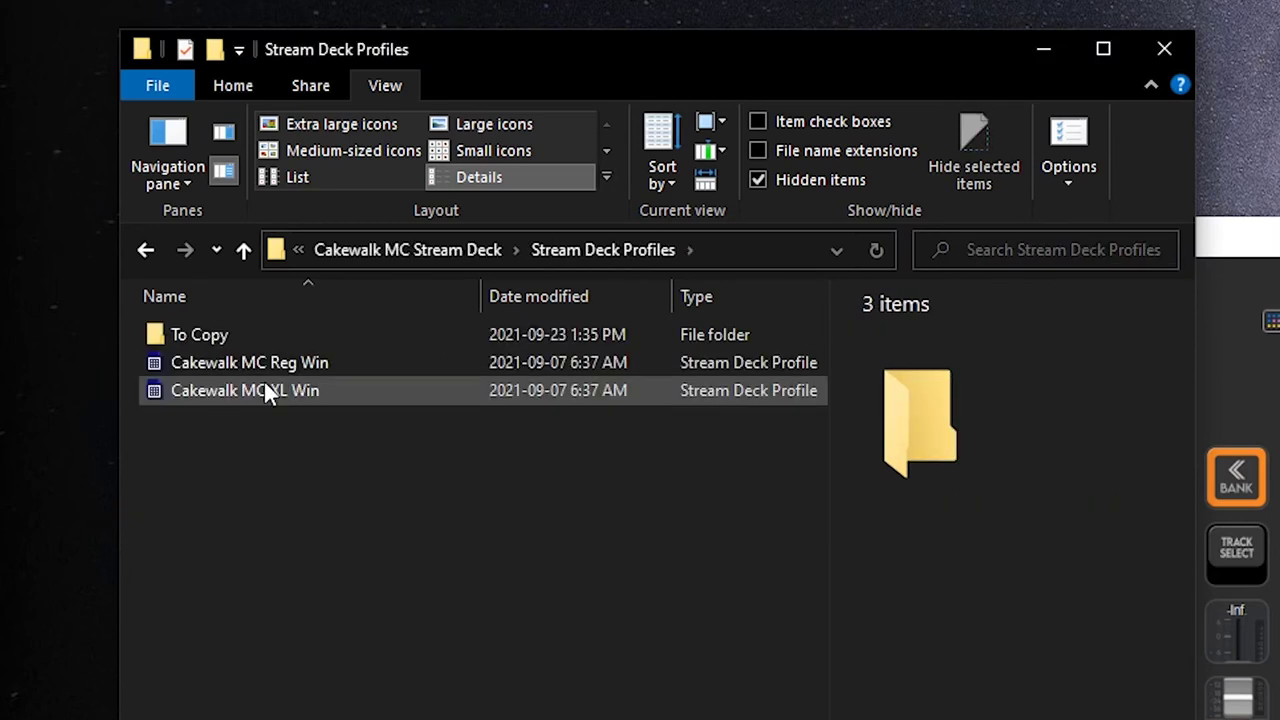
{"action": "left_click", "coordinate": [179, 328]}
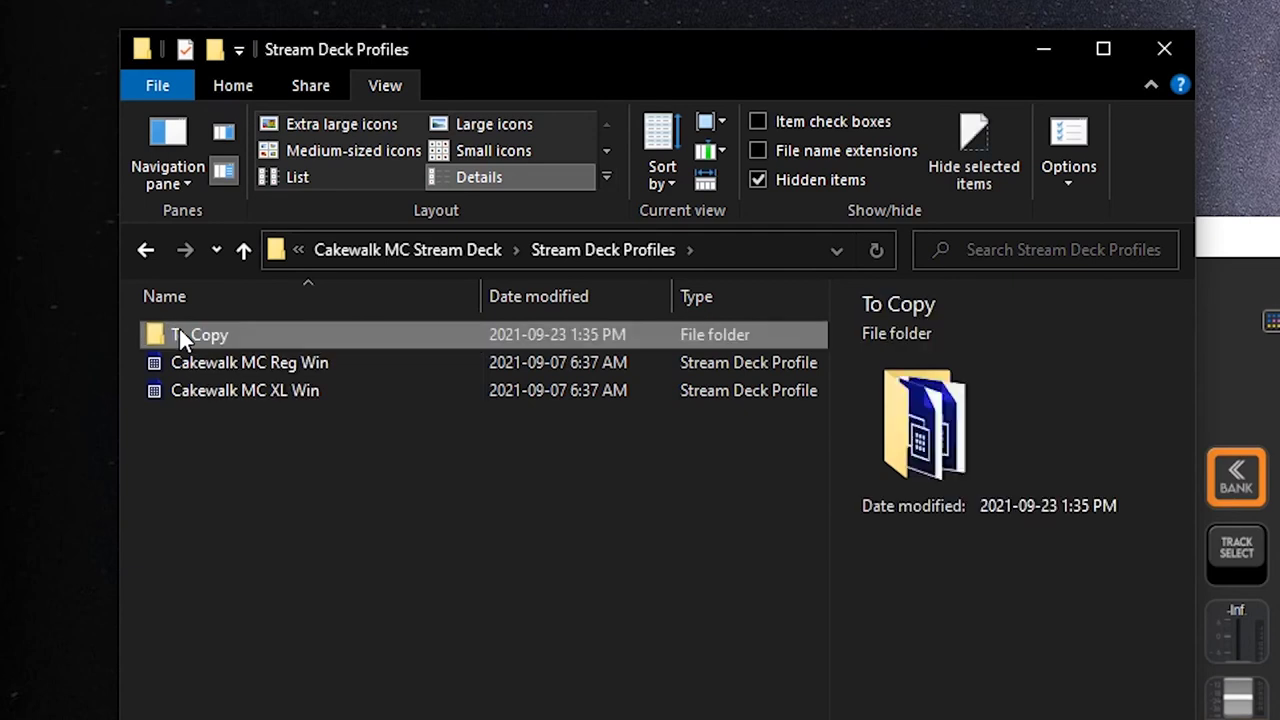
{"action": "double_click", "coordinate": [179, 328]}
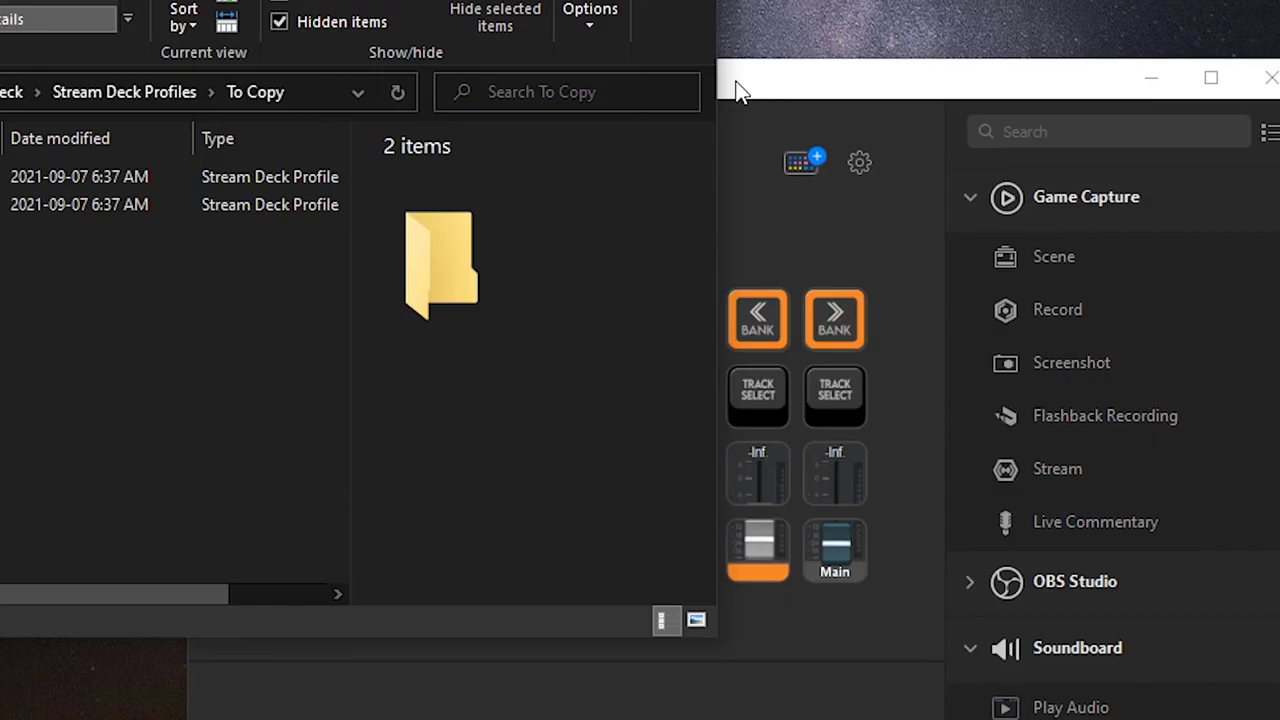
{"action": "left_click", "coordinate": [737, 90]}
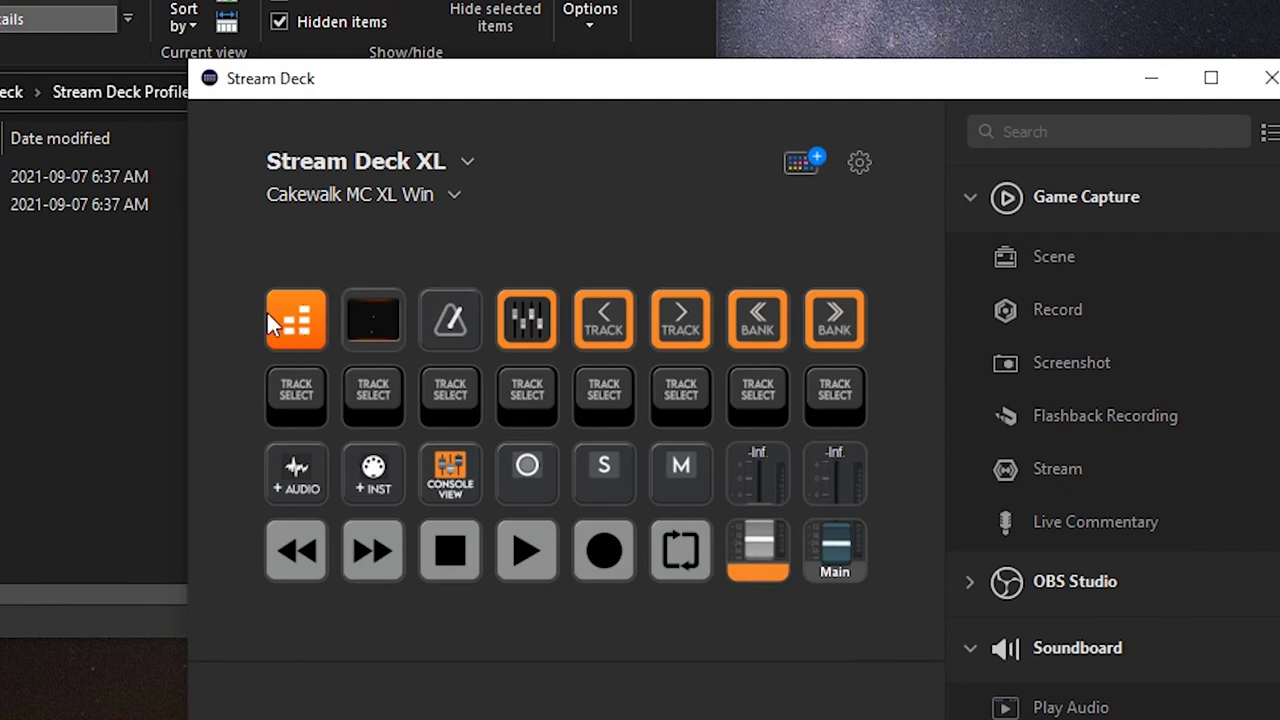
Step: Switch to the Cakewalk MC XL to Copy Win profile and preview its folder key's contents
{"action": "left_click", "coordinate": [453, 194]}
{"action": "left_click", "coordinate": [390, 232]}
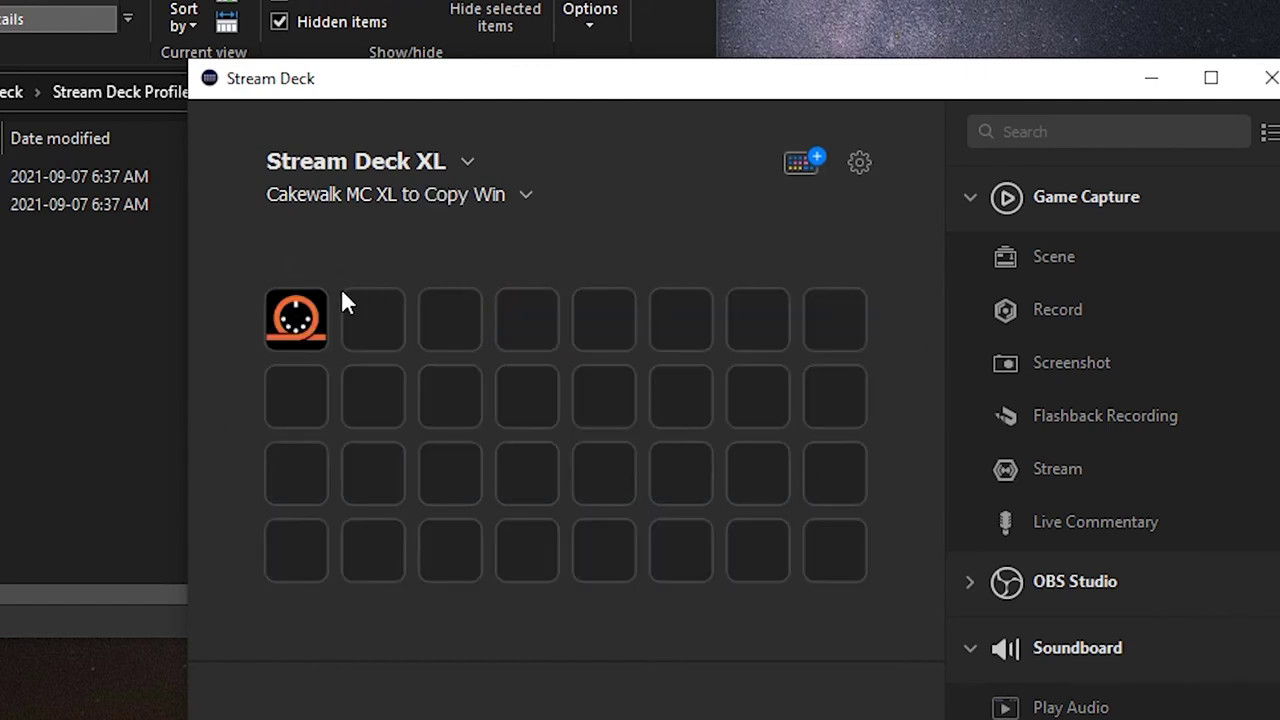
{"action": "double_click", "coordinate": [292, 320]}
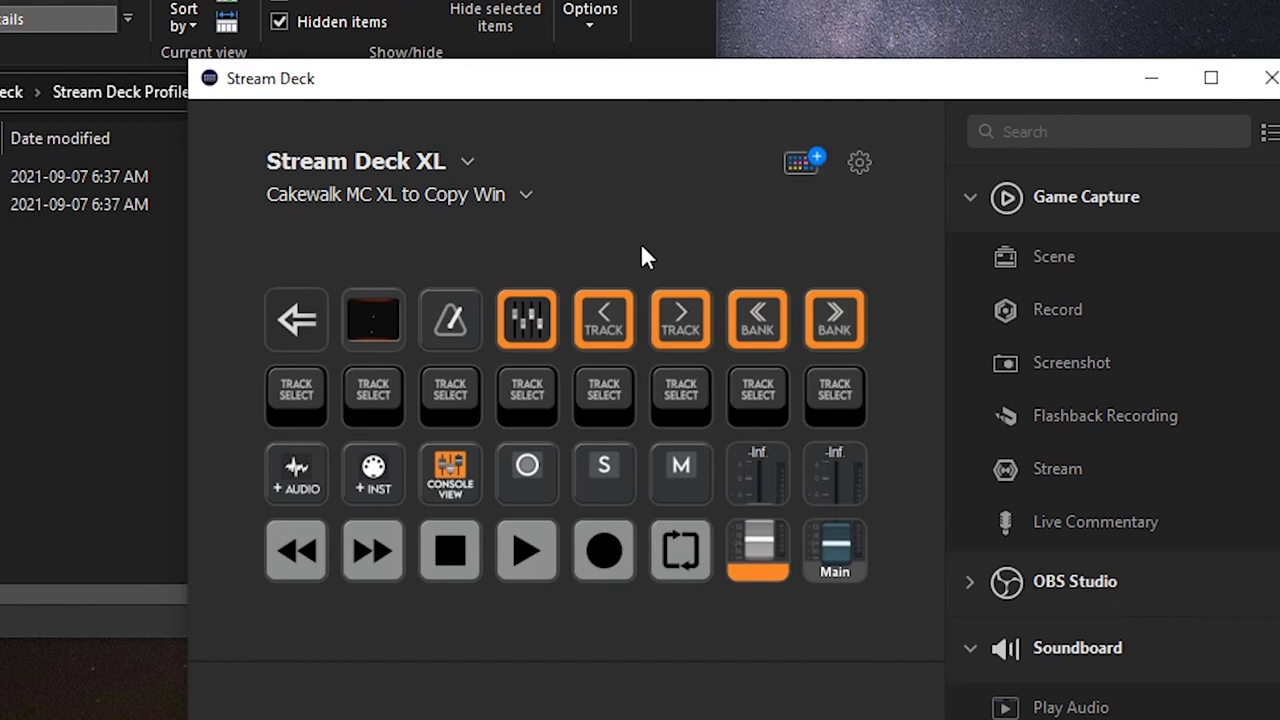
{"action": "double_click", "coordinate": [292, 320]}
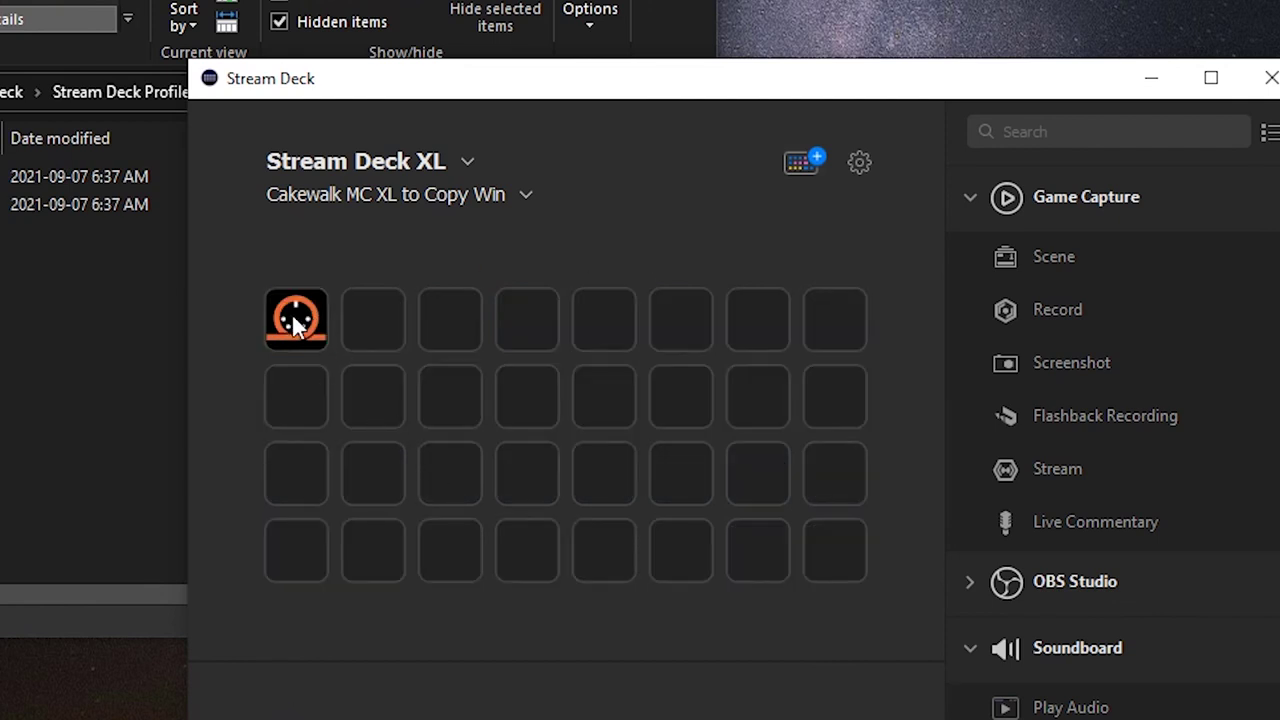
Step: Copy the Cakewalk folder key from that profile
{"action": "left_click", "coordinate": [296, 329]}
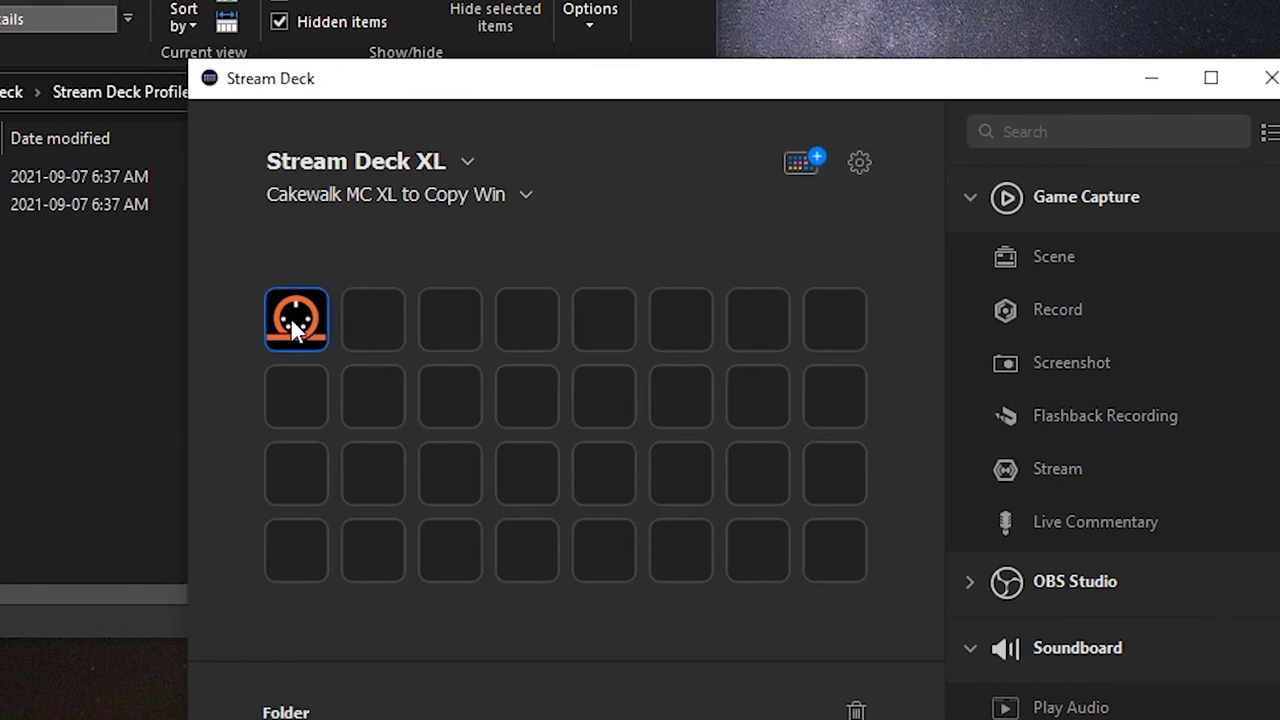
{"action": "right_click", "coordinate": [296, 329]}
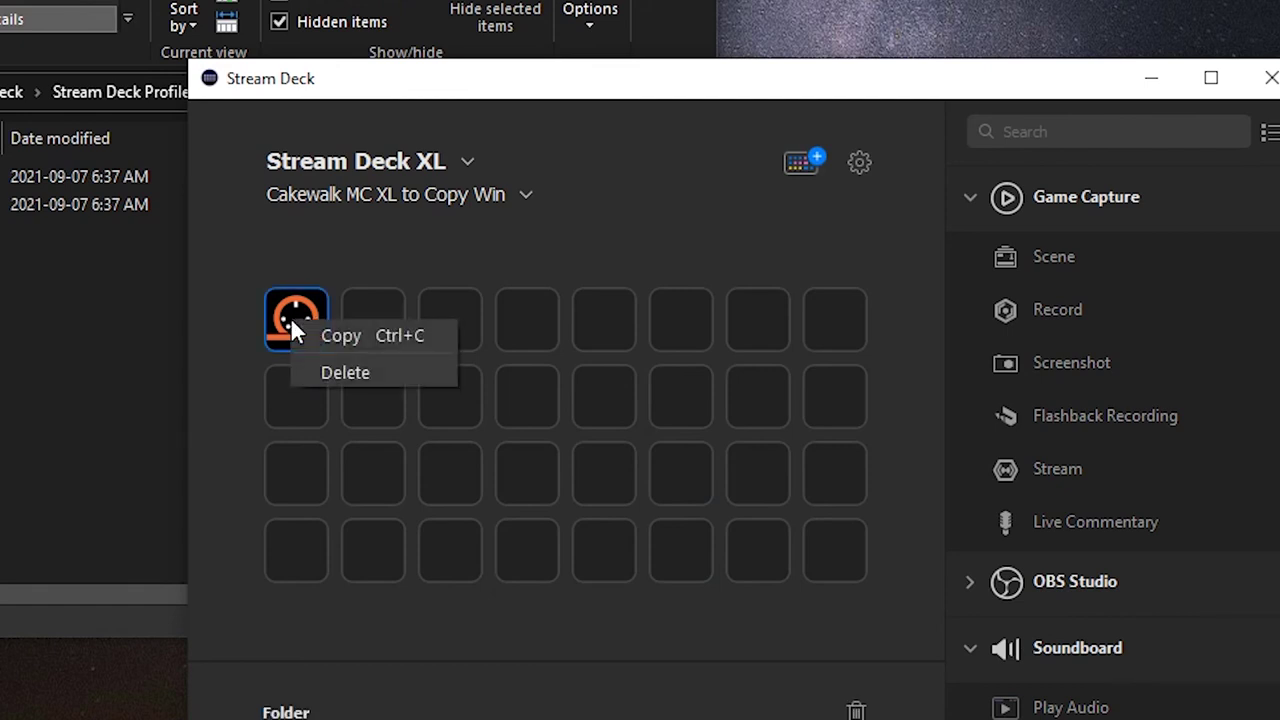
{"action": "left_click", "coordinate": [386, 336]}
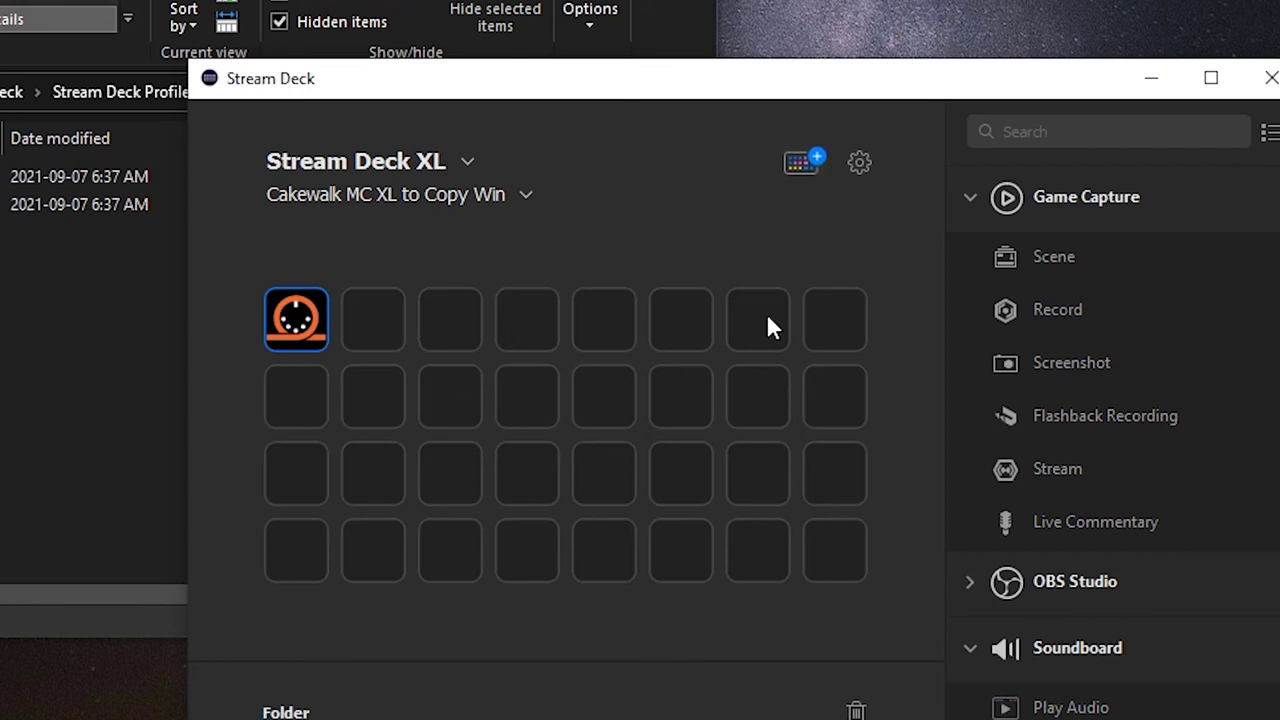
{"action": "left_click", "coordinate": [526, 196]}
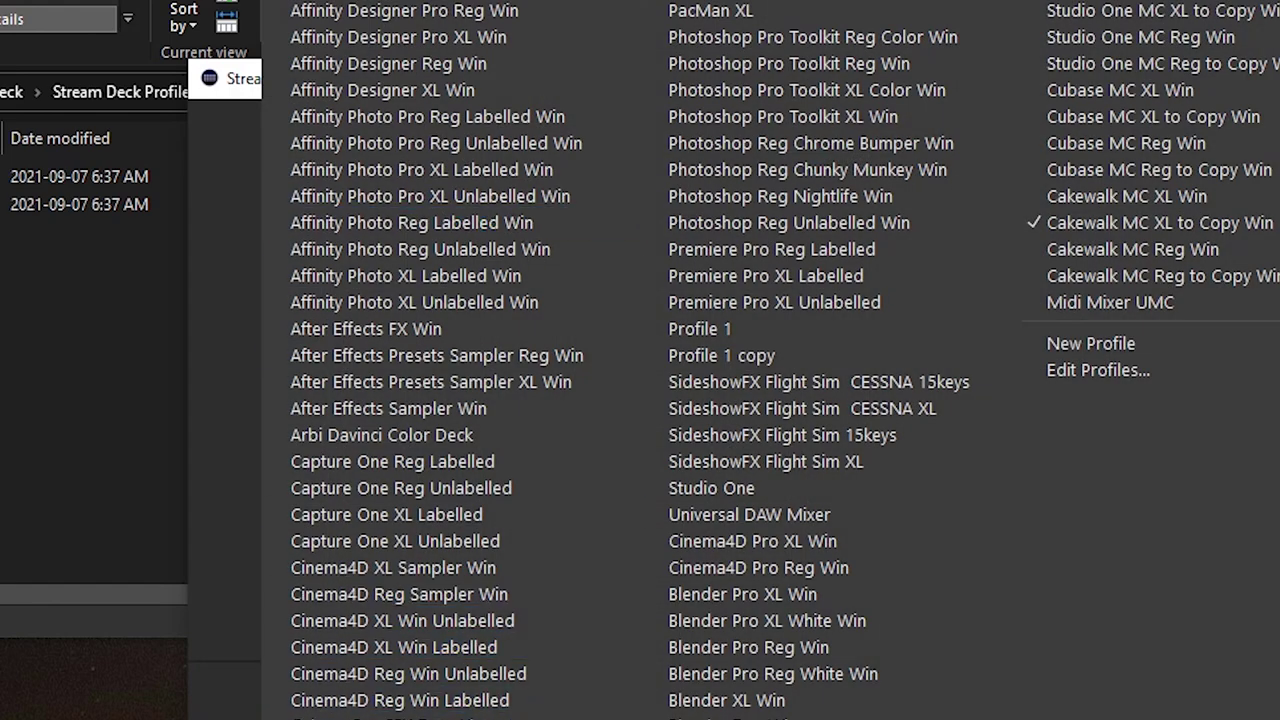
Step: Paste the Cakewalk folder into an empty second-row key of the Default Profile and verify its keys
{"action": "left_click", "coordinate": [346, 715]}
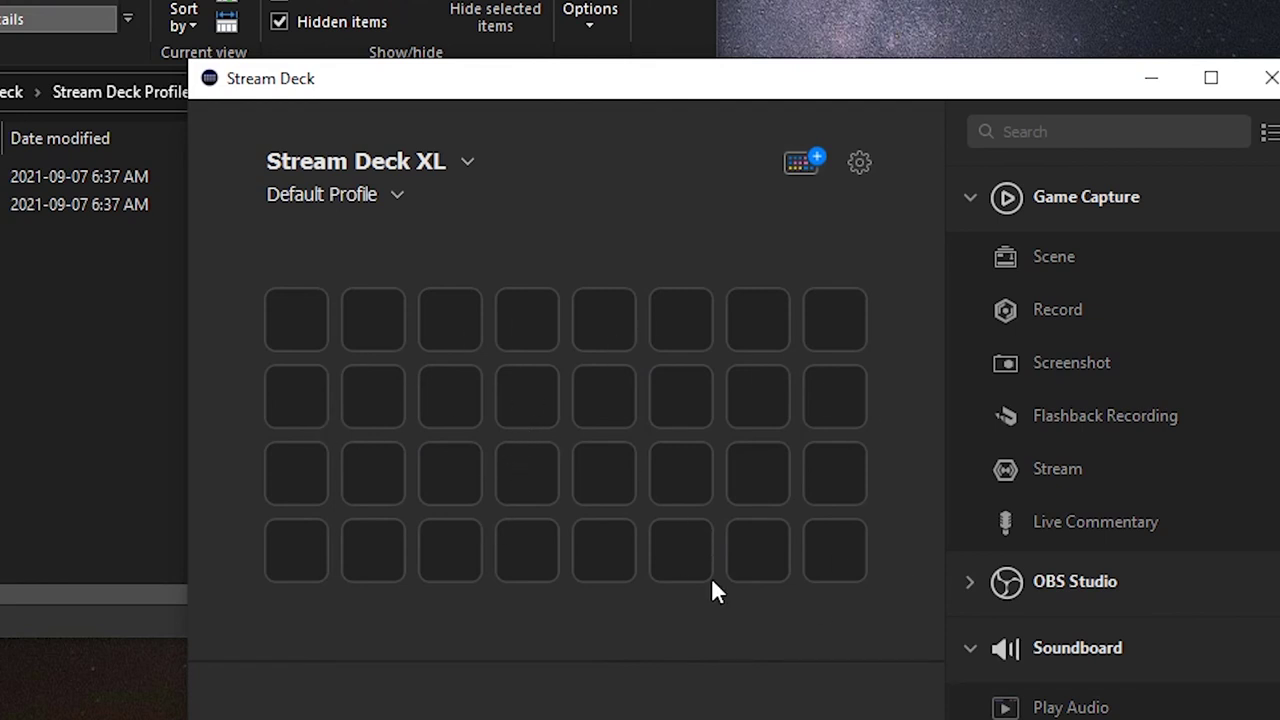
{"action": "right_click", "coordinate": [612, 405]}
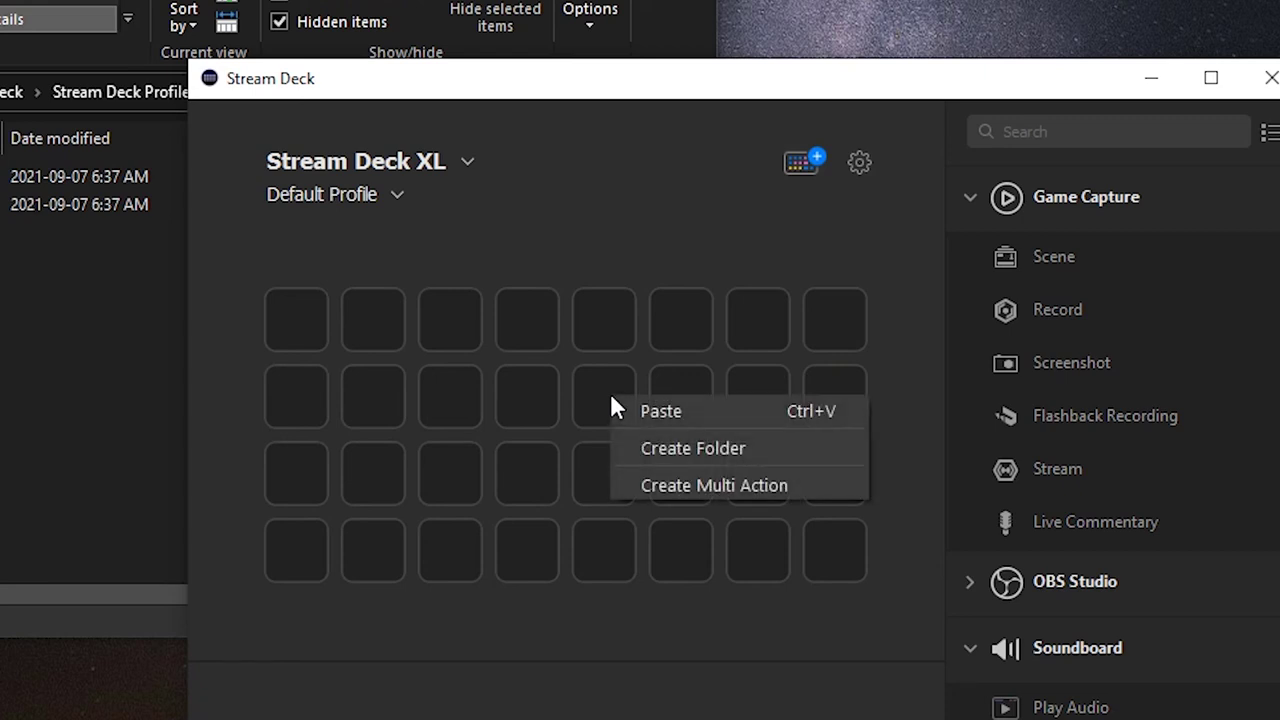
{"action": "left_click", "coordinate": [646, 407]}
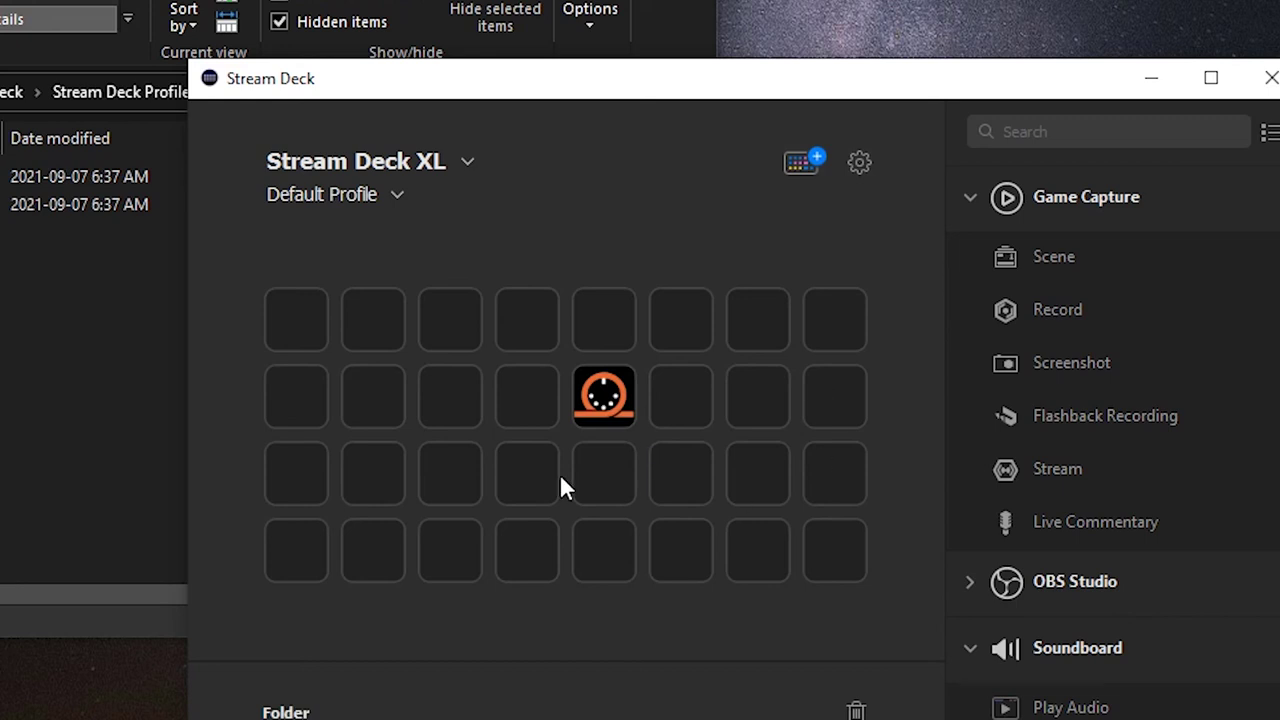
{"action": "double_click", "coordinate": [601, 395]}
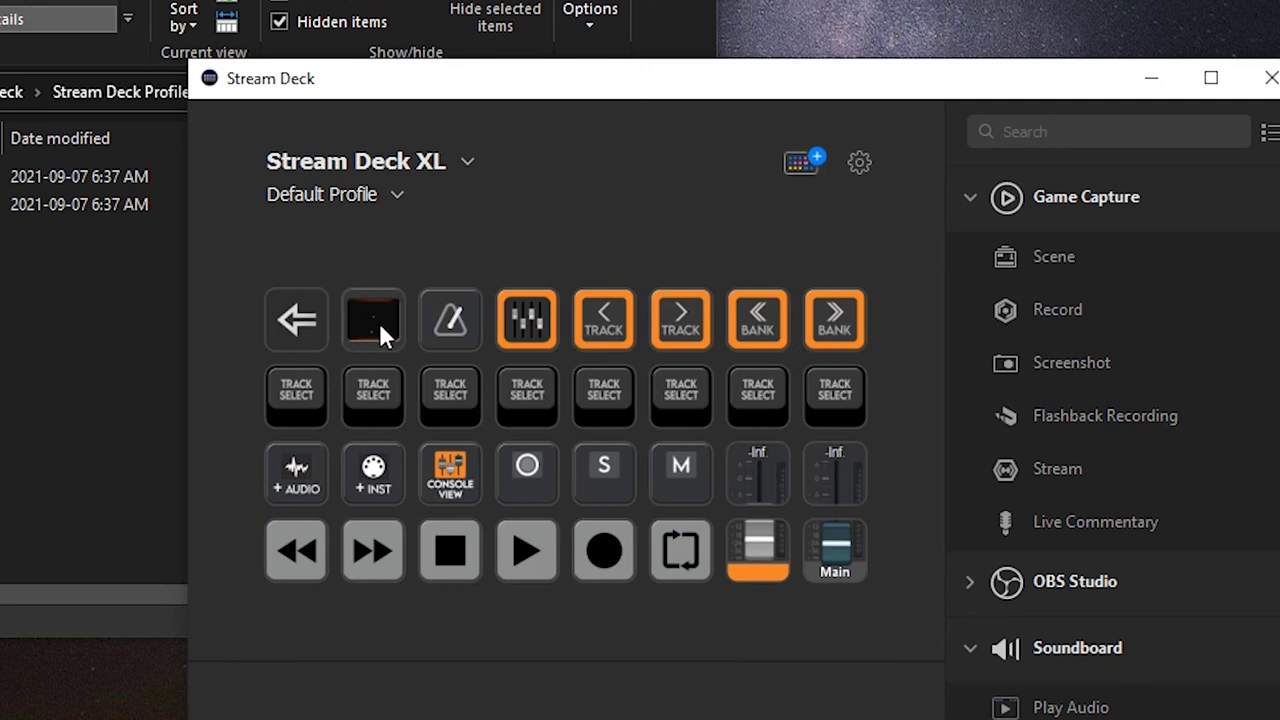
{"action": "double_click", "coordinate": [296, 320]}
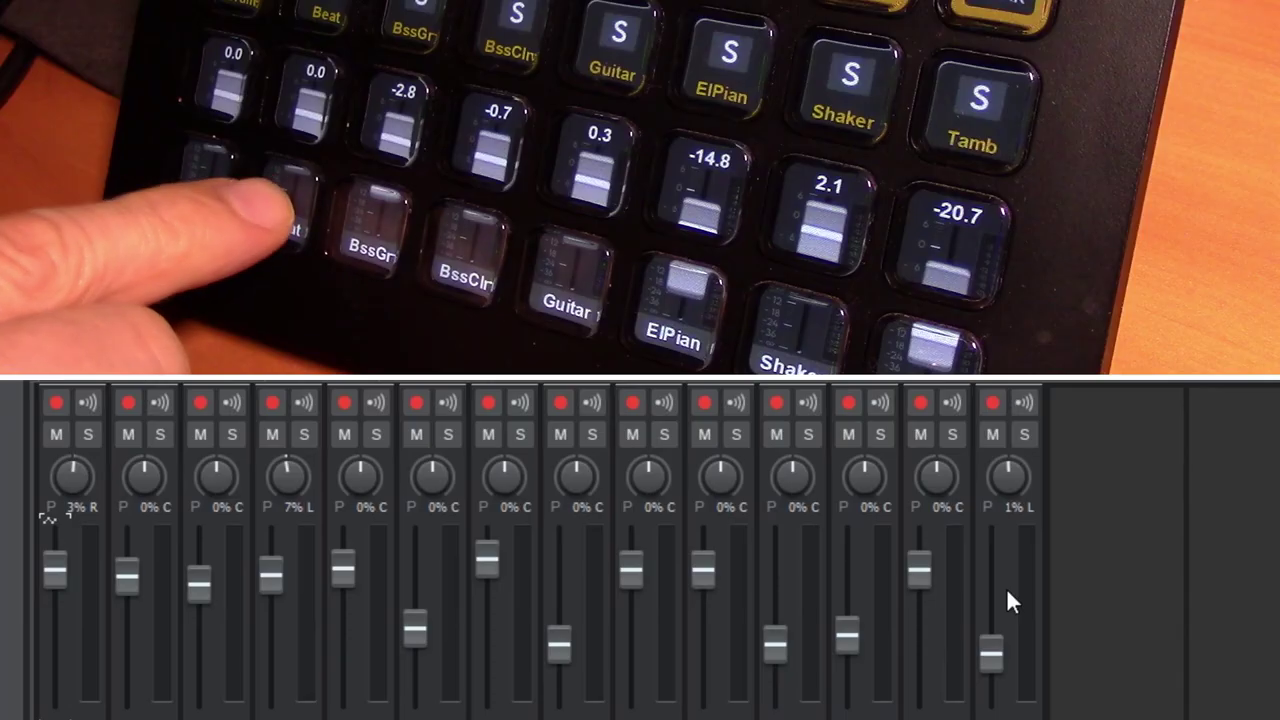
Step: Use the Stream Deck XL fader keys to set track volumes to -15.9, -13.3 and 3.3
{"action": "mouse_move", "coordinate": [917, 562]}
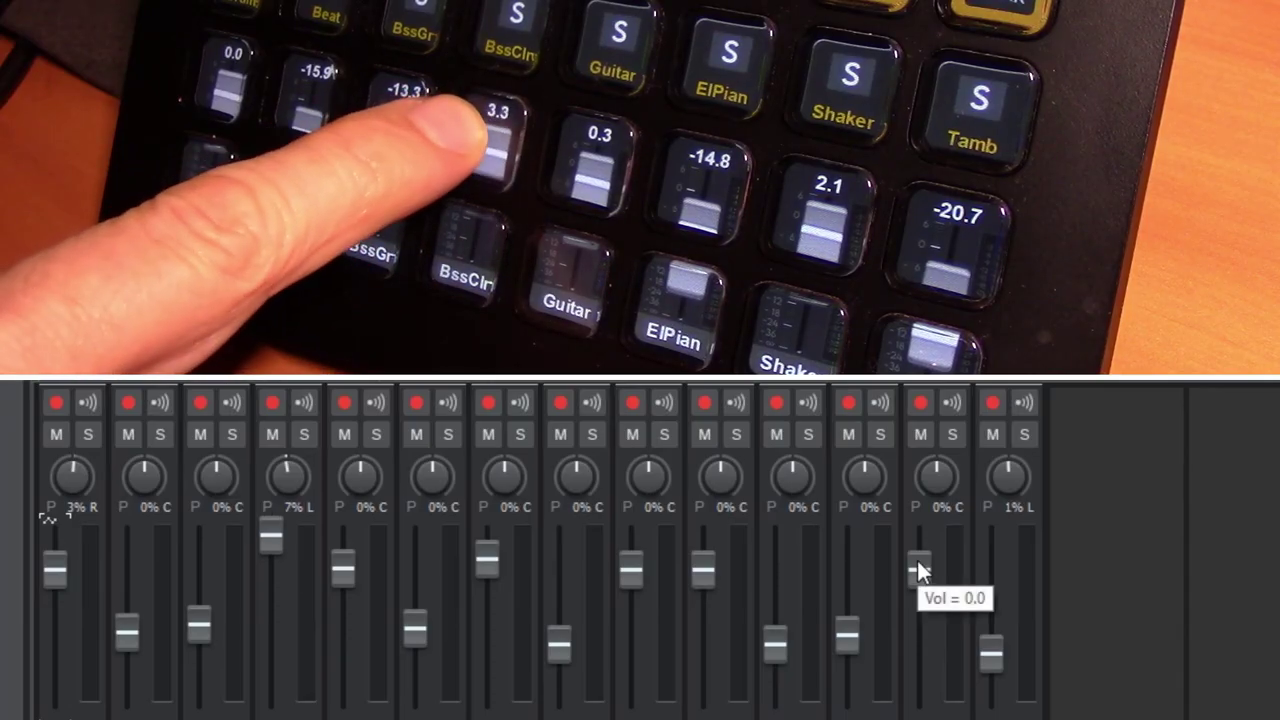